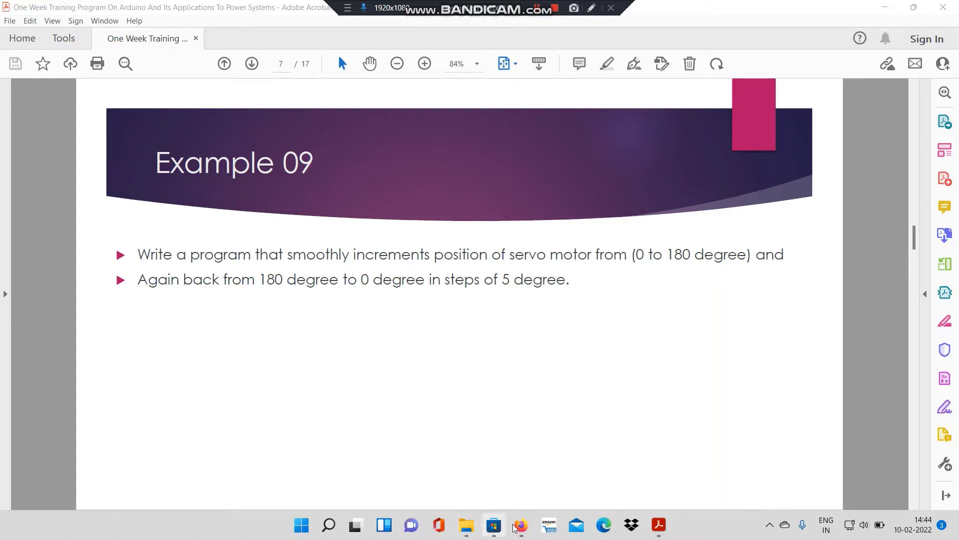
Step: Stop the running servo simulation, return to the dashboard and create a new circuit
click(568, 478)
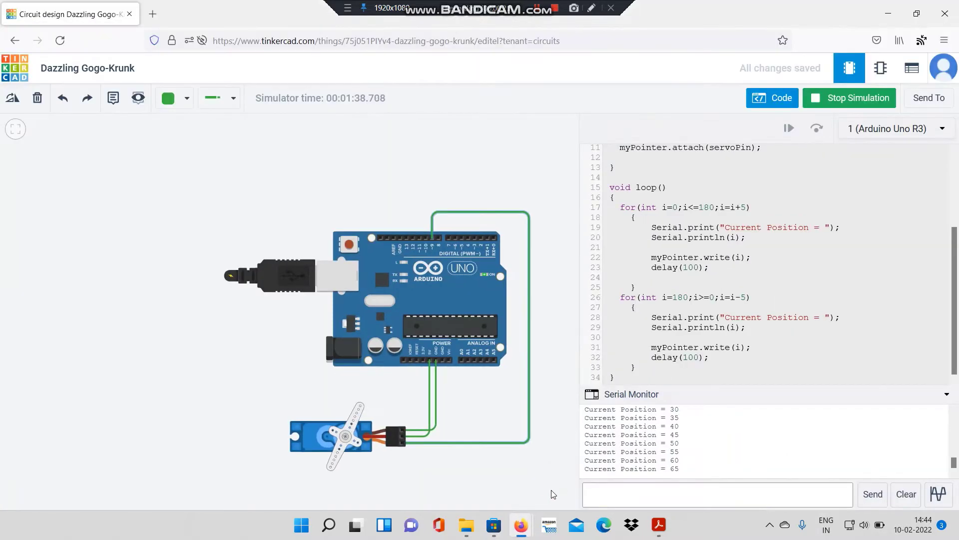
click(61, 99)
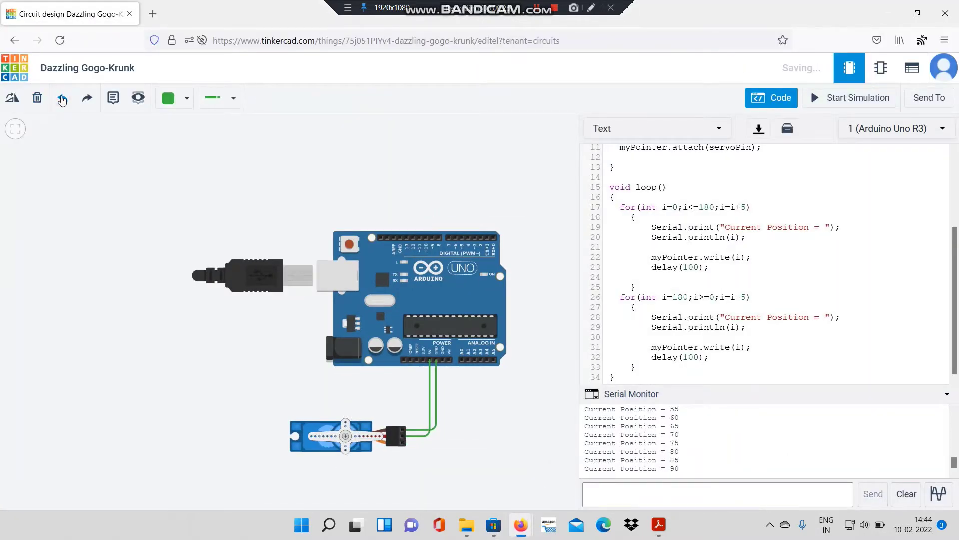
click(78, 68)
click(18, 61)
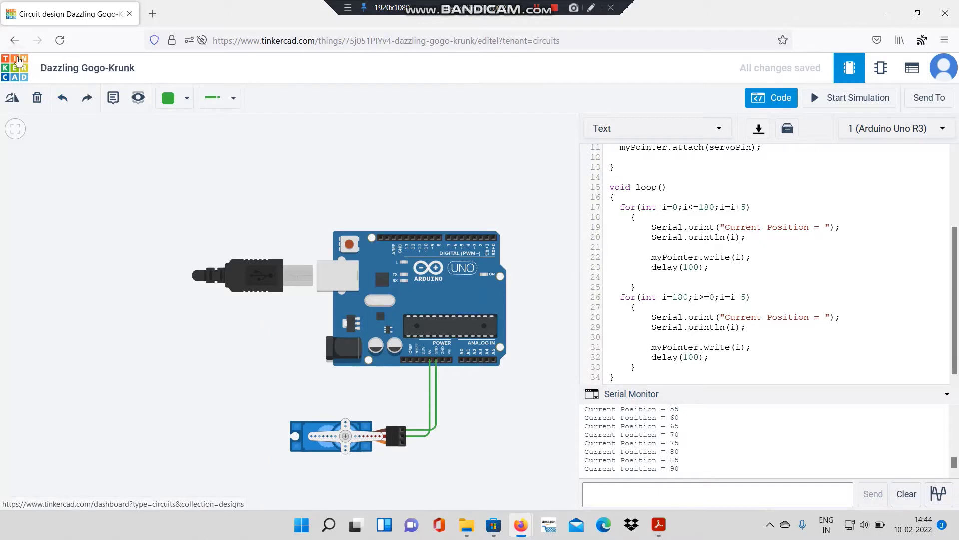
click(19, 61)
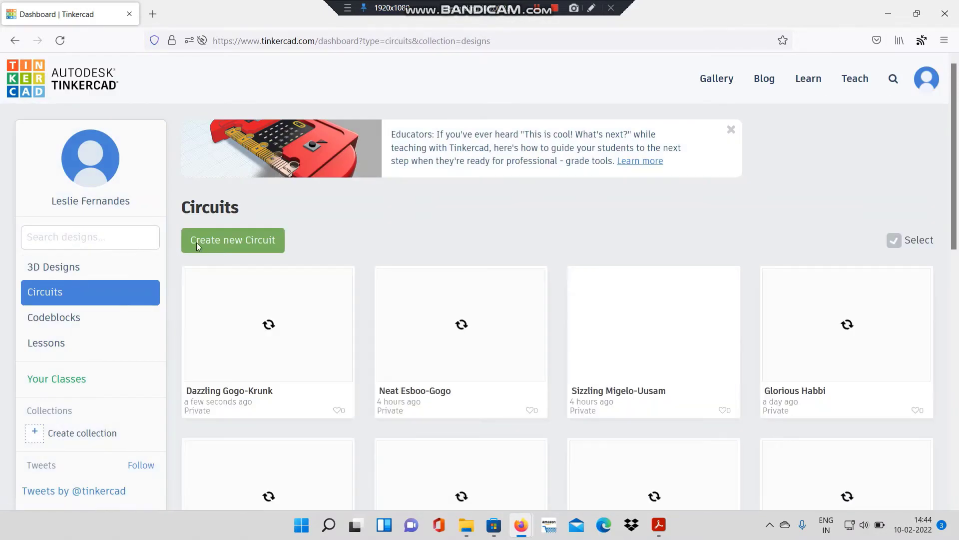
click(196, 242)
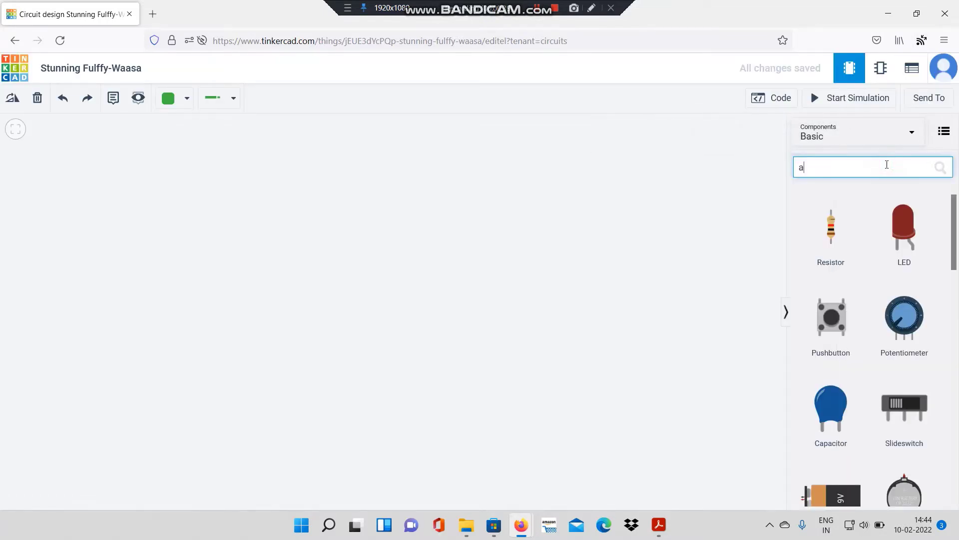
Step: Search 'arduino' and place an Arduino Uno R3 on the canvas
text(rduino)
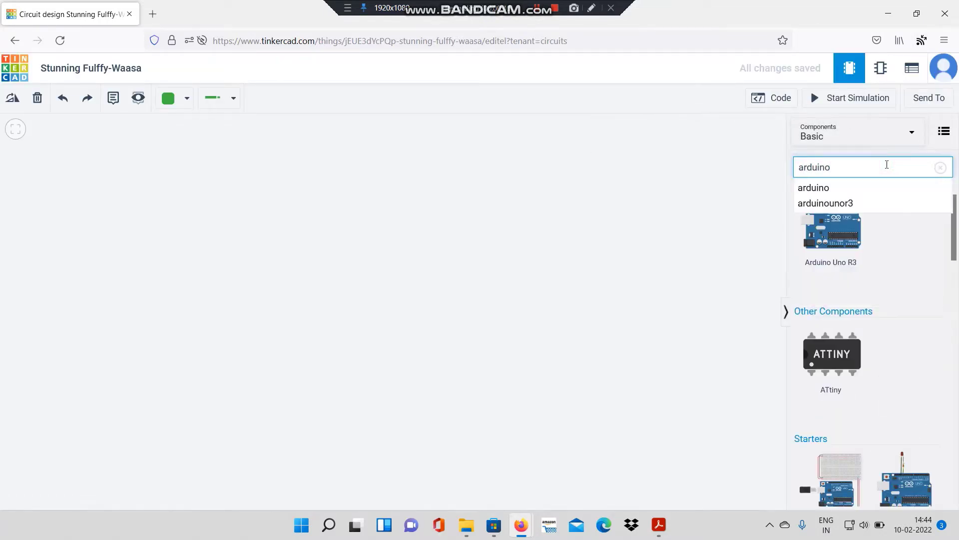
click(866, 190)
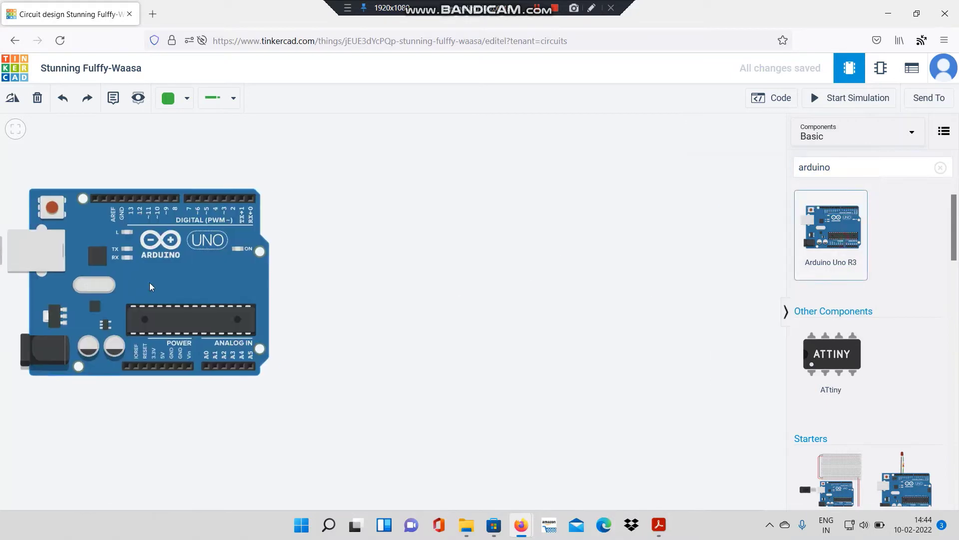
mouse_move(842, 244)
mouse_down()
mouse_move(371, 292)
mouse_move(379, 299)
mouse_up()
scroll(380, 299, down, 2)
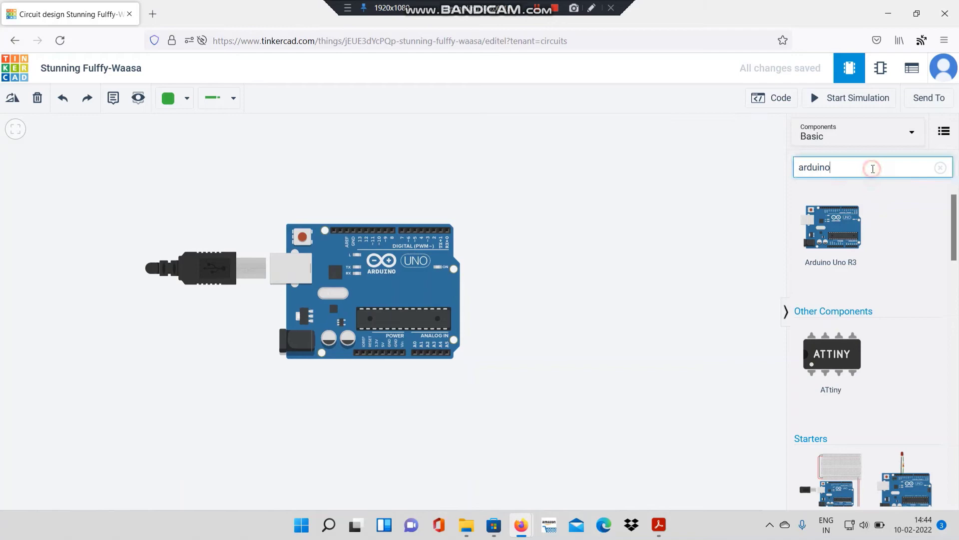
Step: Search 'servo' and place a Micro Servo below the Arduino
drag(871, 167, 721, 167)
text(sr)
text(v)
key(BackSpace)
text(e)
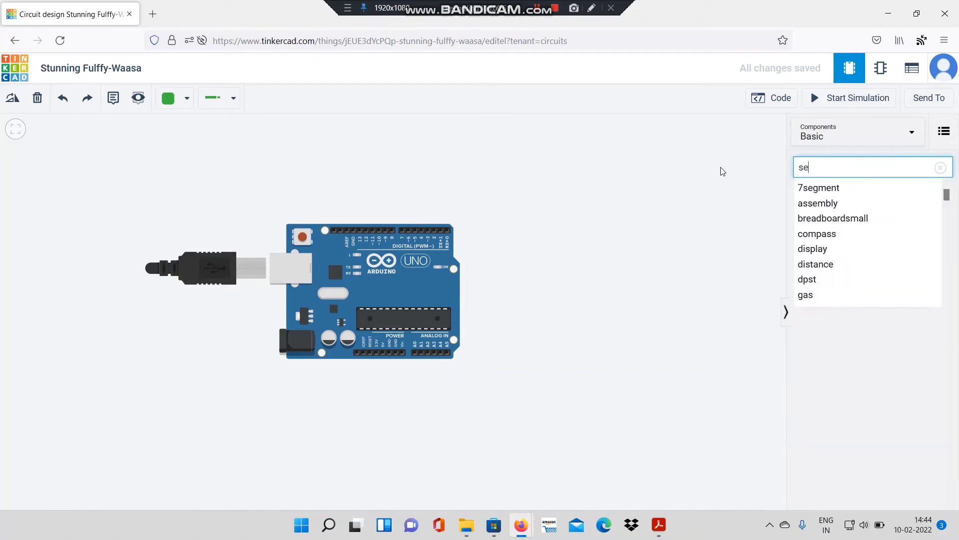
text(rvo)
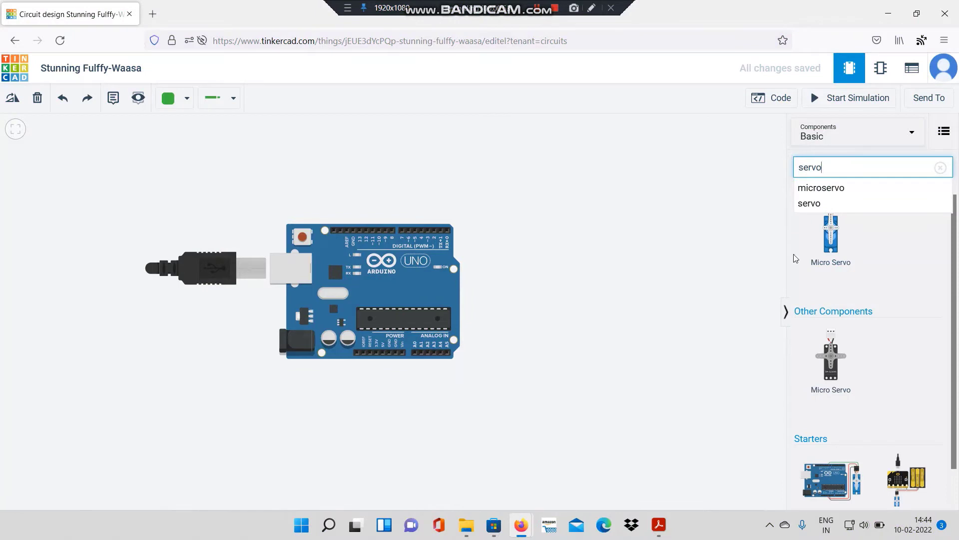
click(797, 259)
drag(809, 280, 398, 393)
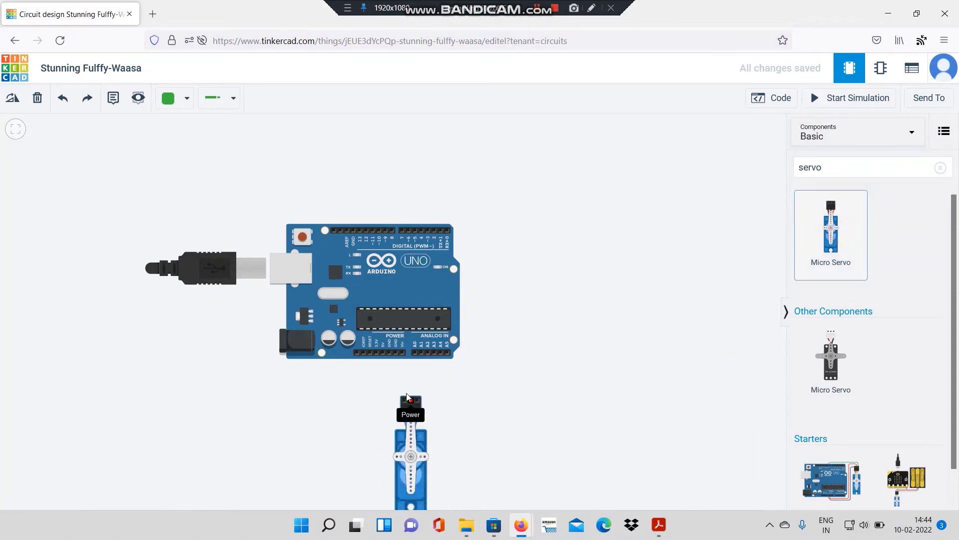
Step: Rotate the servo horizontal and move it under the Arduino
key(r)
key(r)
key(r)
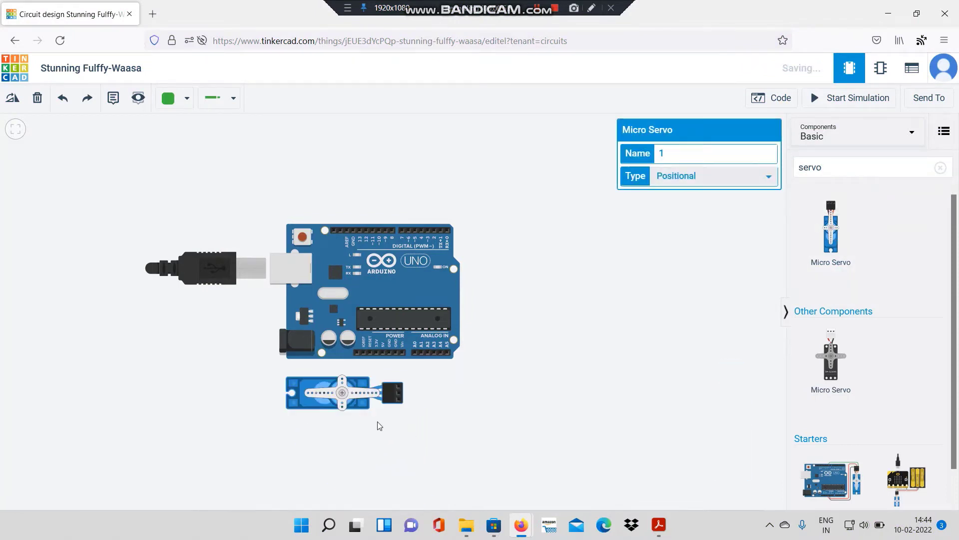
mouse_move(356, 399)
mouse_down()
mouse_move(315, 417)
mouse_move(343, 412)
mouse_up()
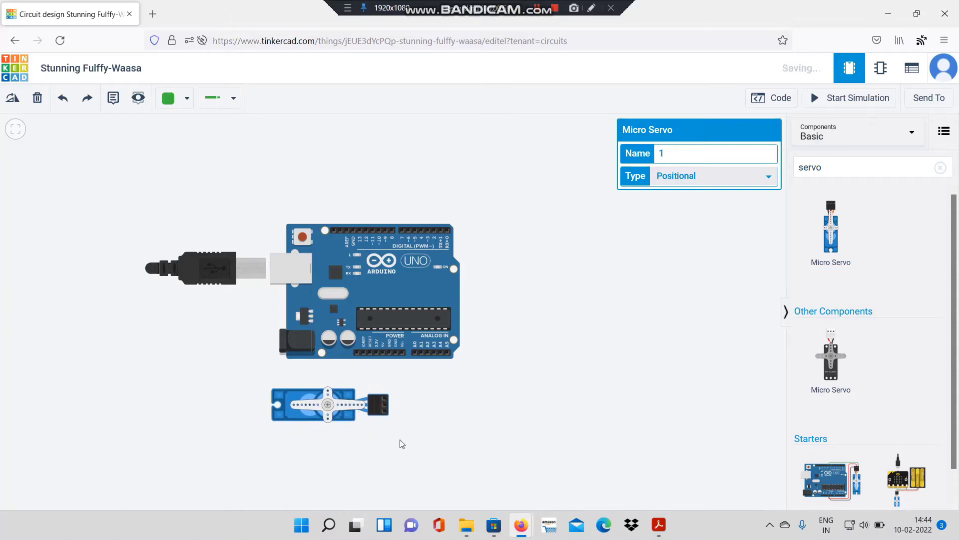
click(418, 447)
scroll(433, 403, up, 1)
scroll(374, 426, up, 2)
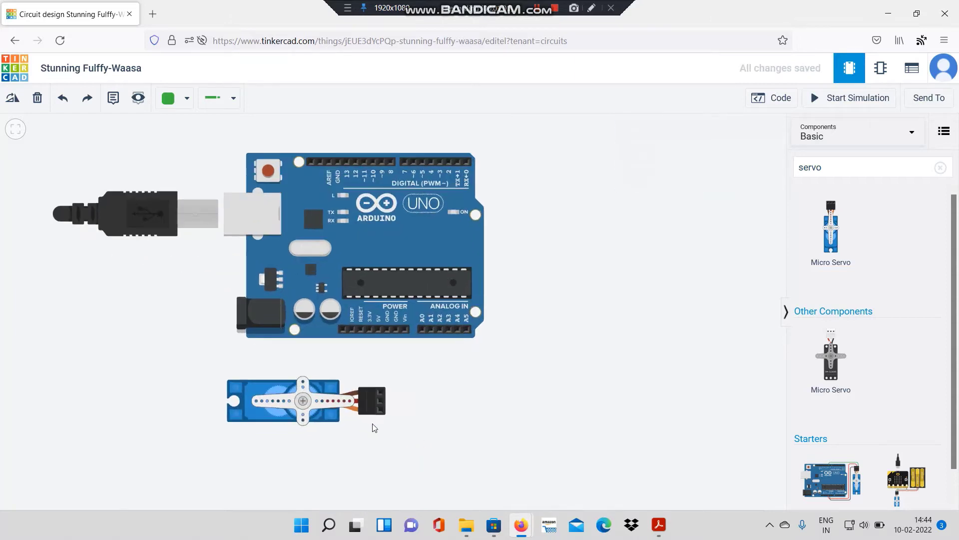
scroll(375, 426, up, 2)
Step: Wire the servo's Ground pin to the Arduino GND and straighten the wire
click(382, 388)
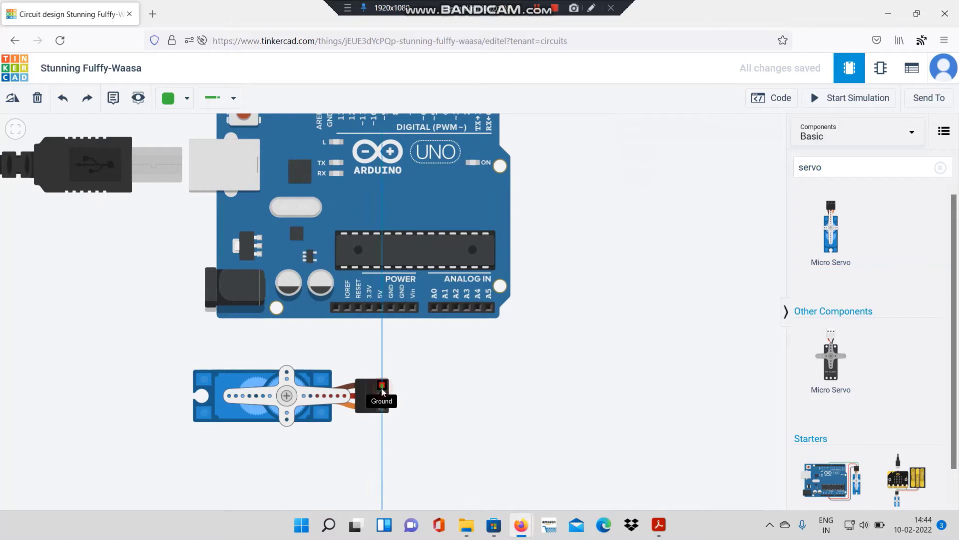
click(402, 313)
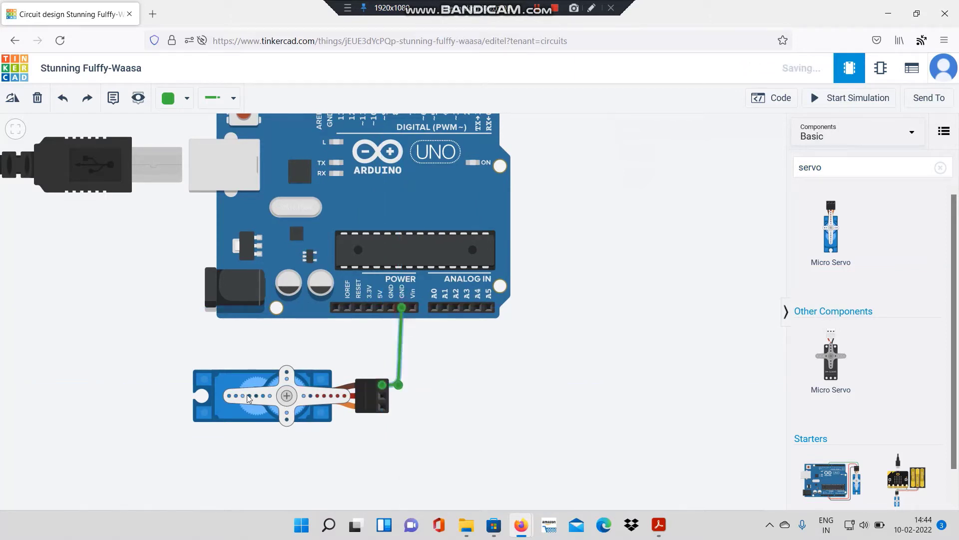
drag(230, 388, 193, 381)
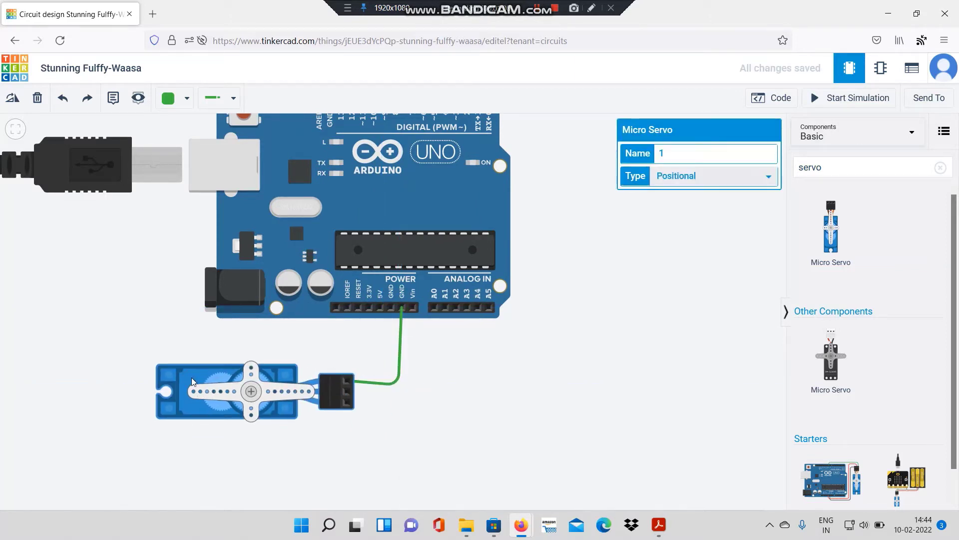
click(397, 386)
drag(398, 385, 402, 381)
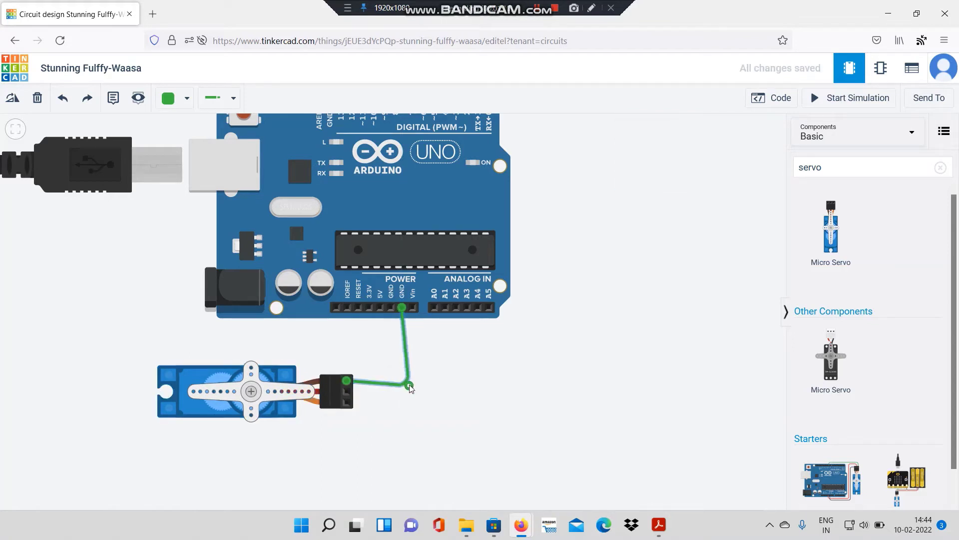
Step: Wire the servo's Power pin to the Arduino 5V pin with one bend
click(350, 393)
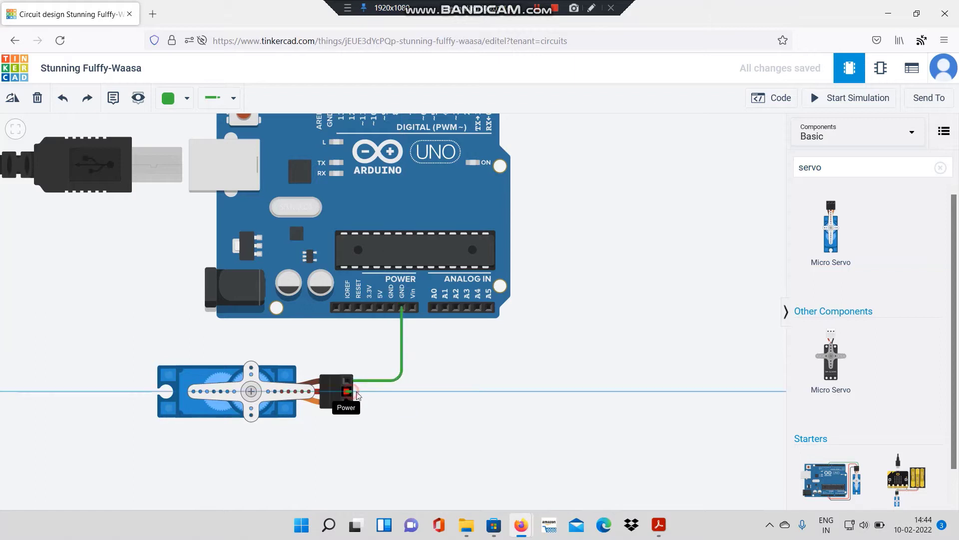
click(382, 391)
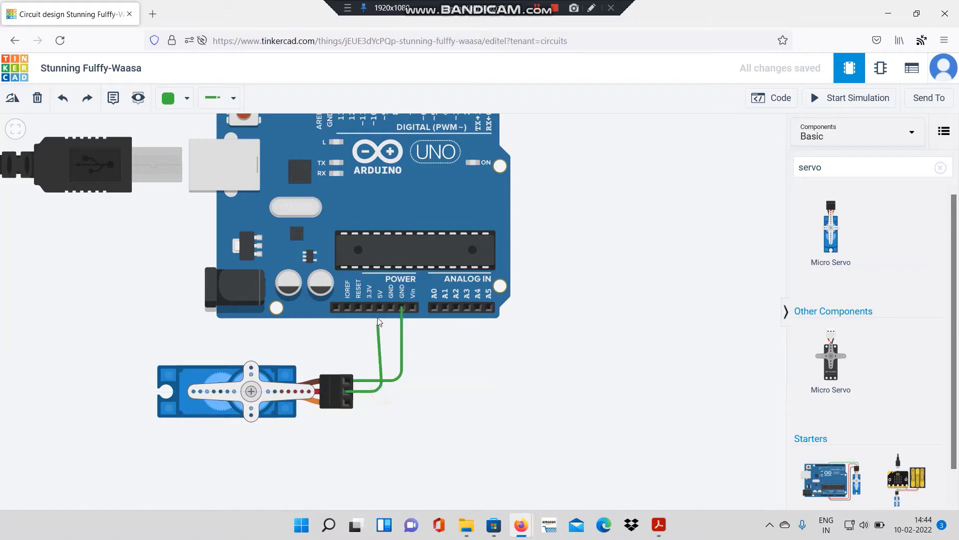
click(379, 307)
click(378, 440)
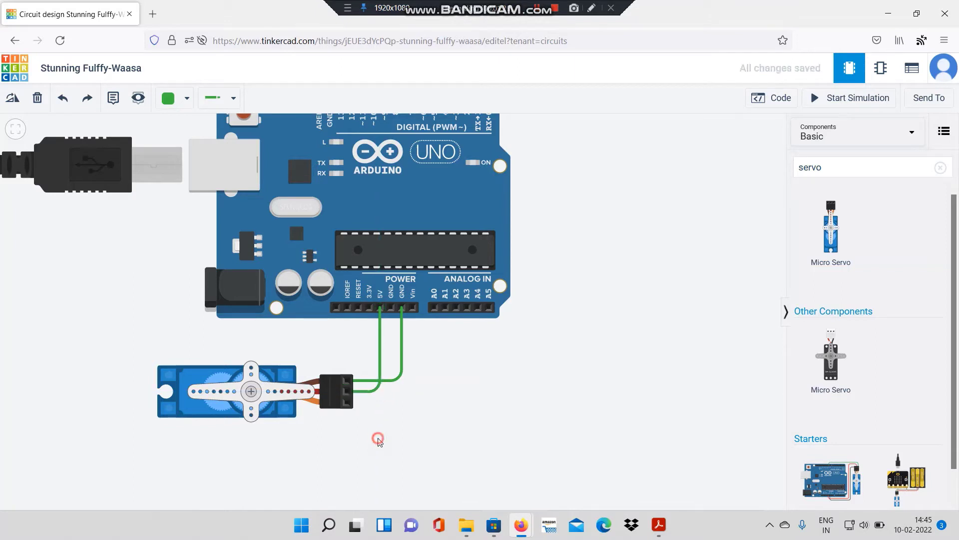
Step: Route the servo signal wire around the board's right side to pin 9
click(347, 400)
scroll(419, 407, down, 2)
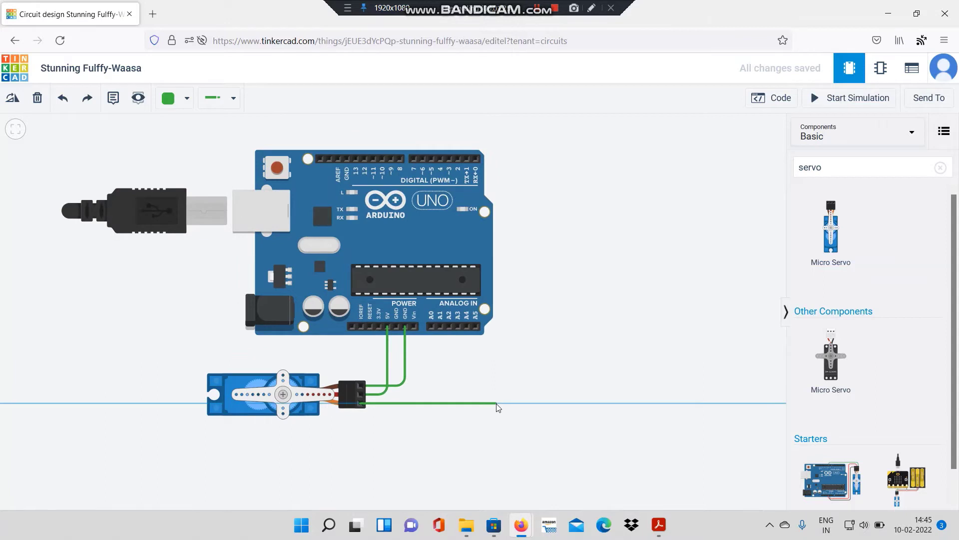
click(527, 403)
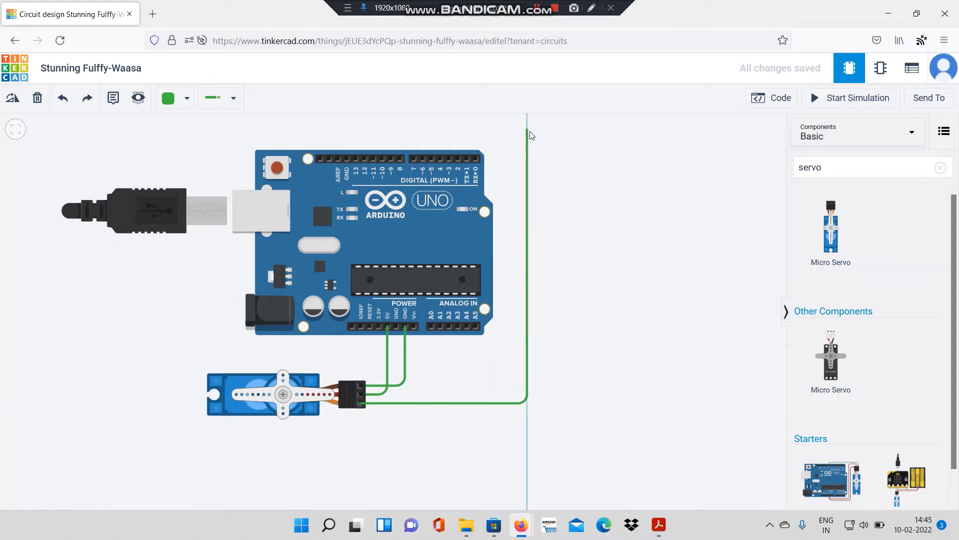
click(527, 131)
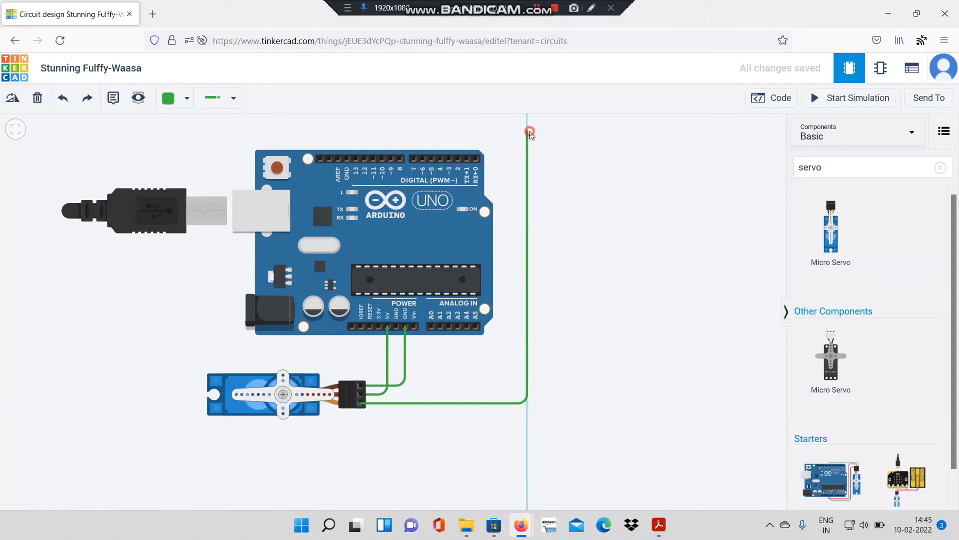
click(390, 130)
click(391, 159)
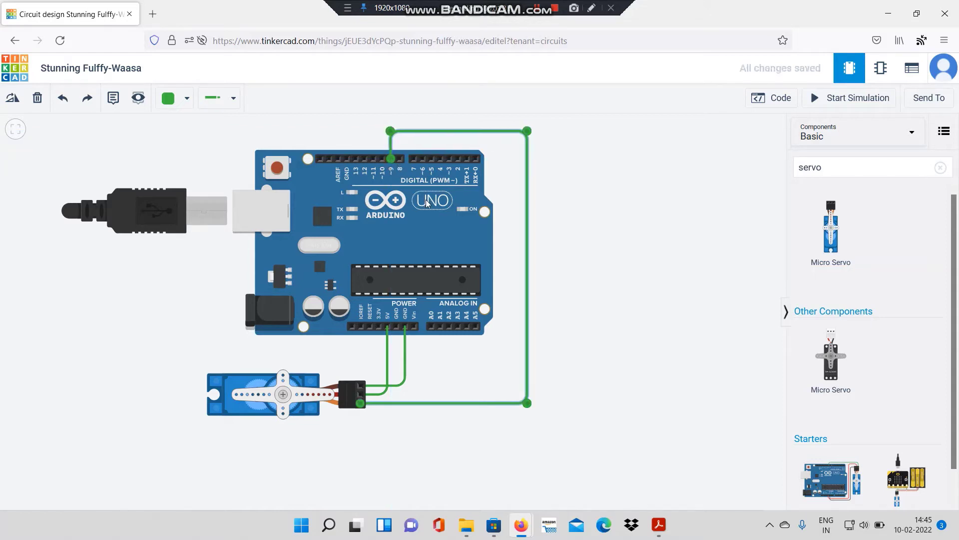
drag(391, 131, 391, 131)
drag(527, 131, 527, 131)
click(604, 255)
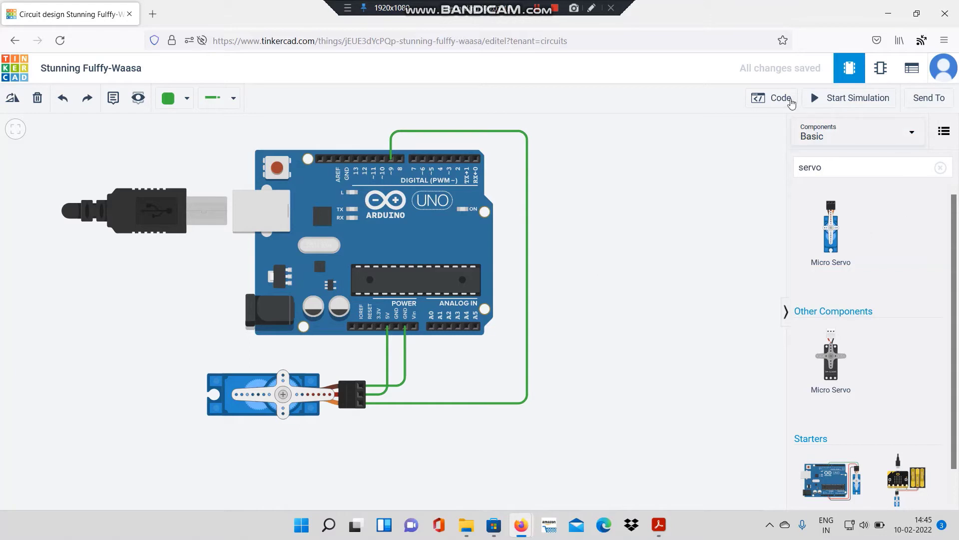
Step: Switch the Arduino code editor from Blocks to Text mode
click(782, 97)
click(718, 129)
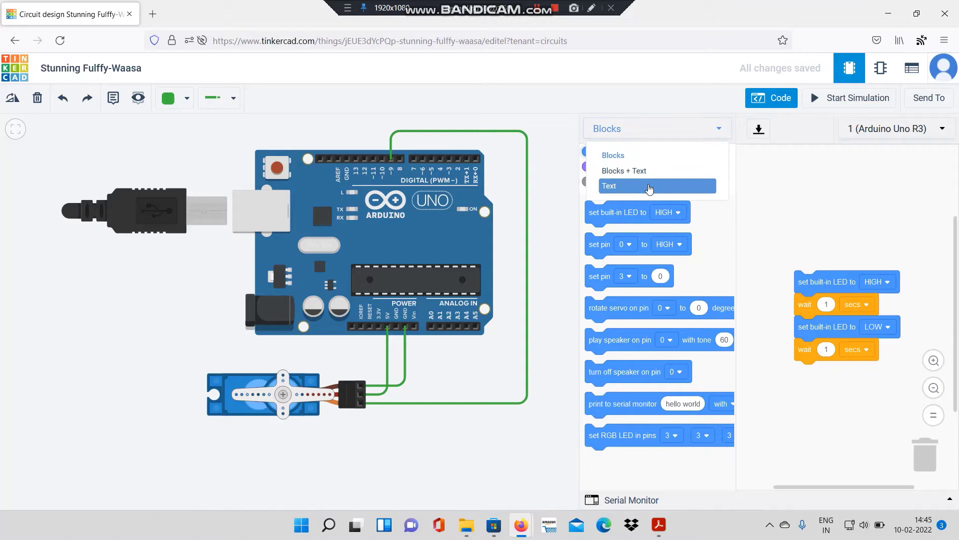
click(649, 187)
click(562, 310)
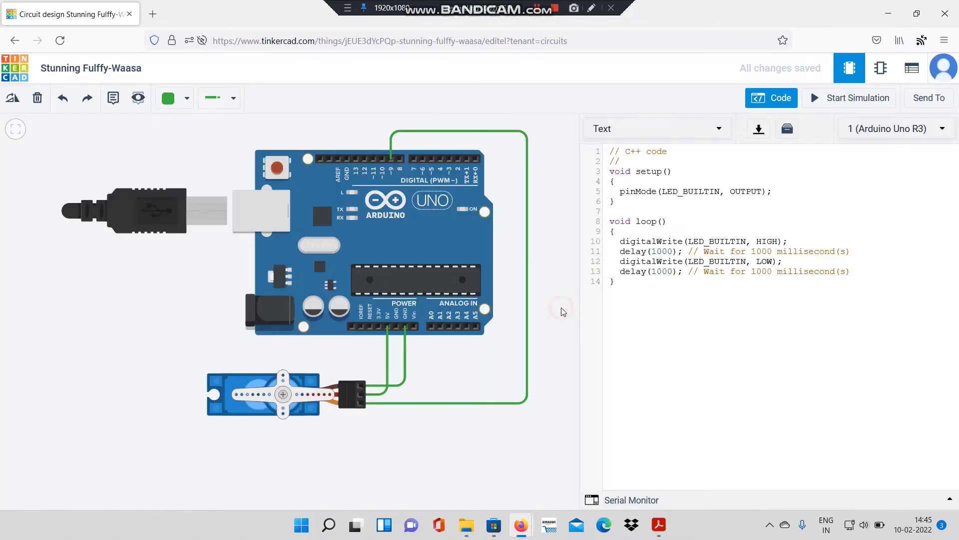
Step: Delete the pinMode line, the blink code in loop() and the top comments
drag(619, 192, 787, 194)
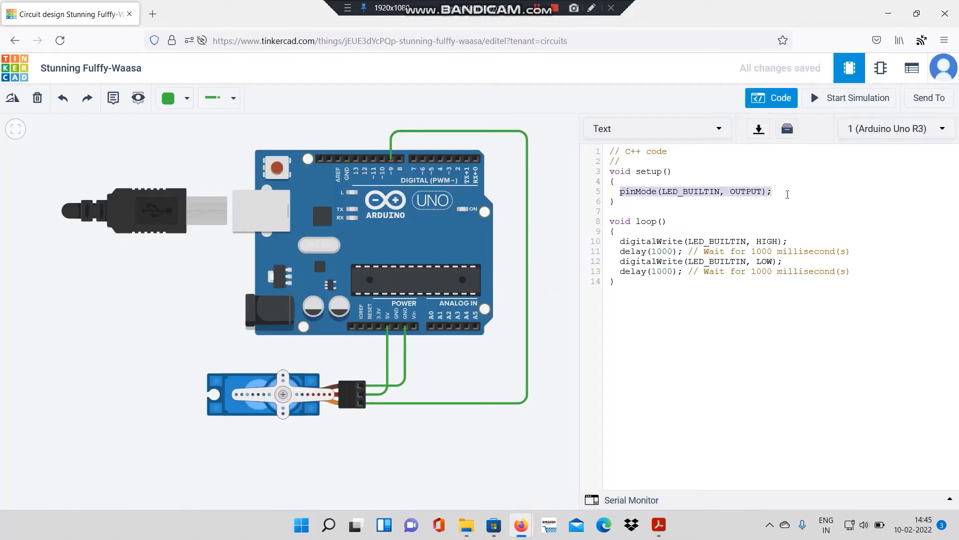
key(BackSpace)
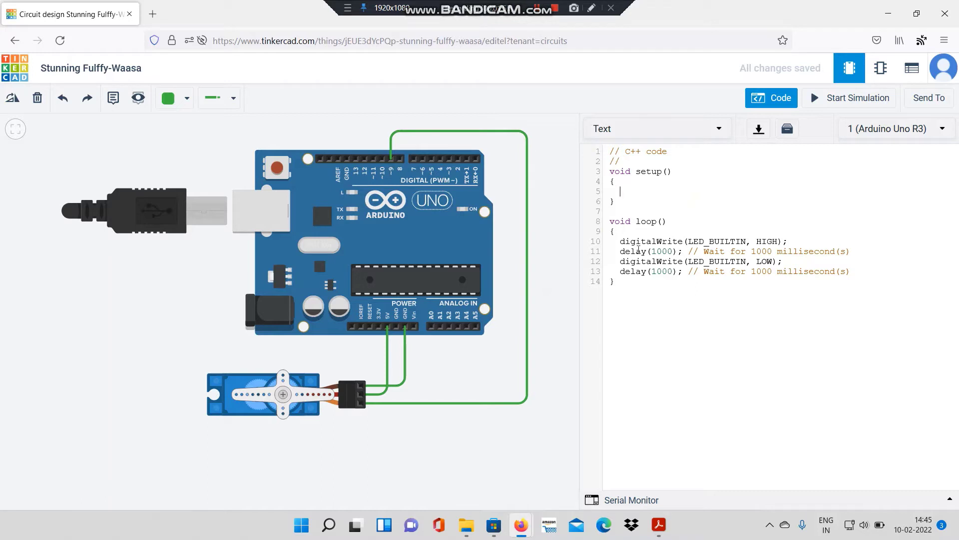
drag(620, 240, 851, 271)
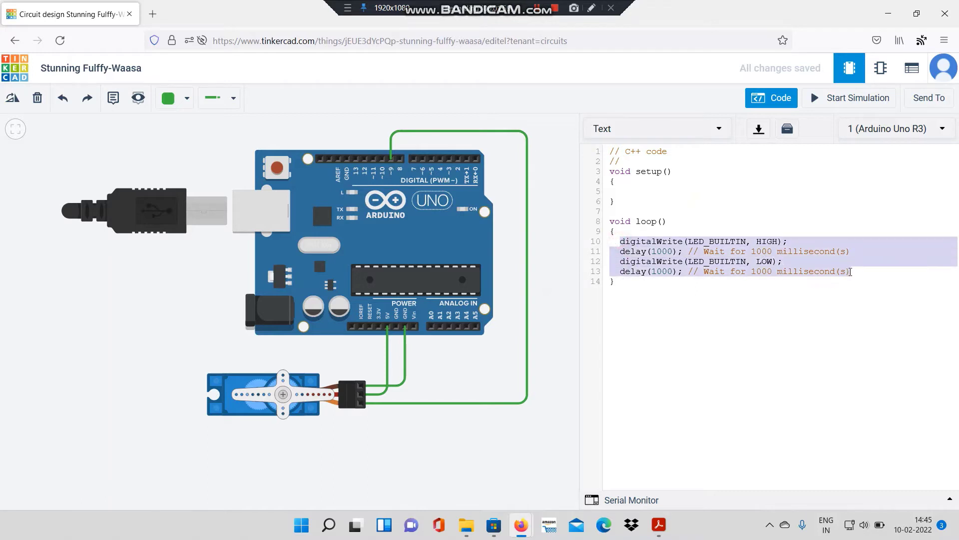
key(BackSpace)
triple_click(623, 163)
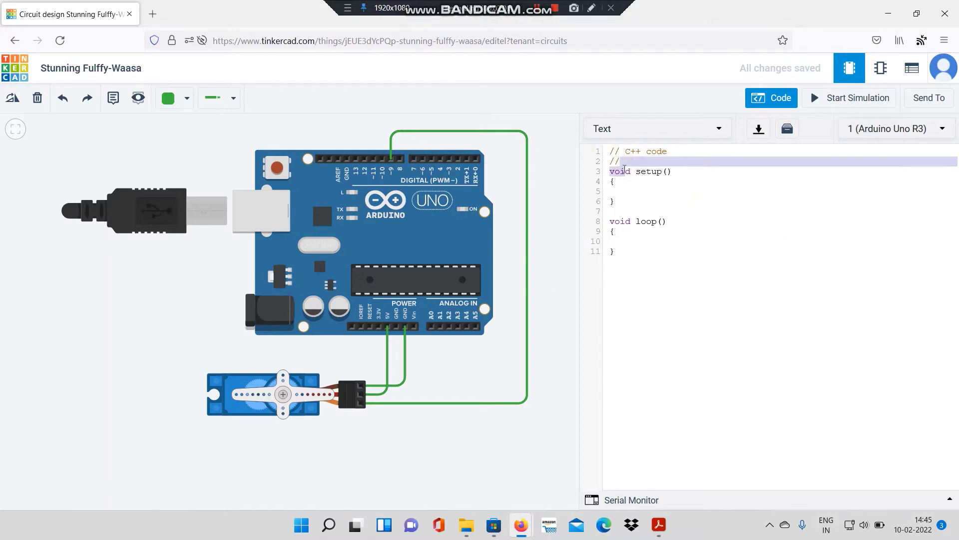
click(639, 182)
click(620, 159)
drag(620, 159, 627, 142)
key(BackSpace)
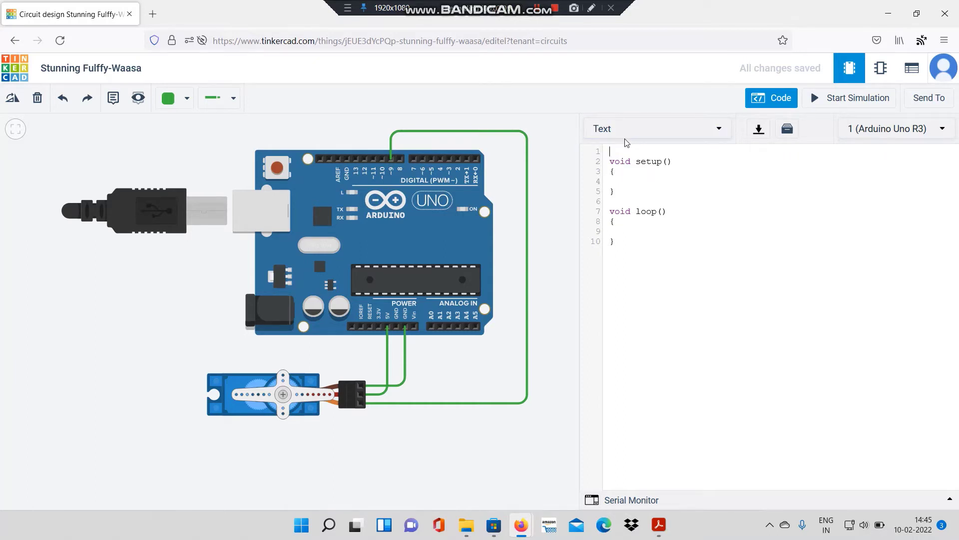
Step: Add #include<Servo.h> and declarations for pos and servoPin at the top
text(#)
text(include<S)
text(ervo.h)
text(>)
key(Return)
key(Return)
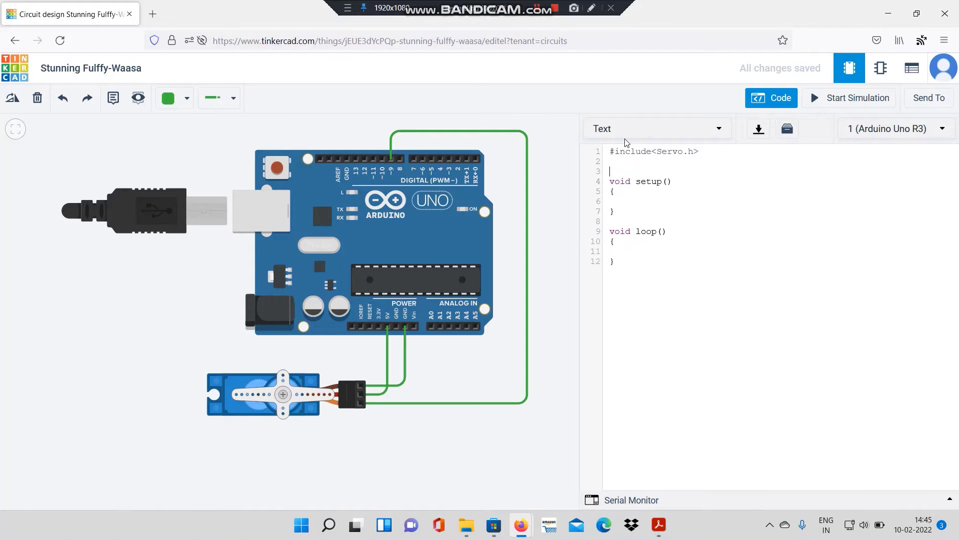
text(int )
text(pos)
text(;)
key(Return)
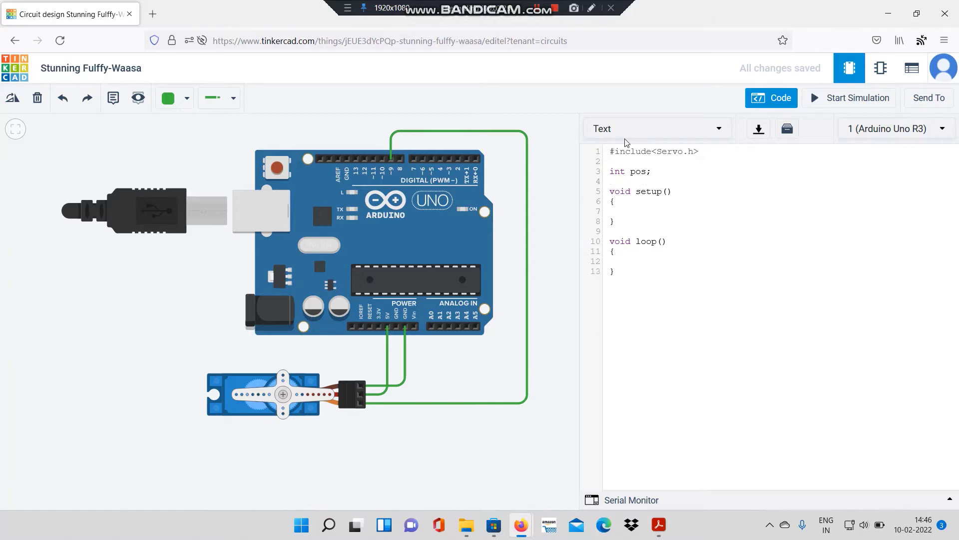
text(int)
text( Servo)
key(BackSpace)
key(BackSpace)
key(BackSpace)
key(BackSpace)
text(serv)
text(oPin=9;)
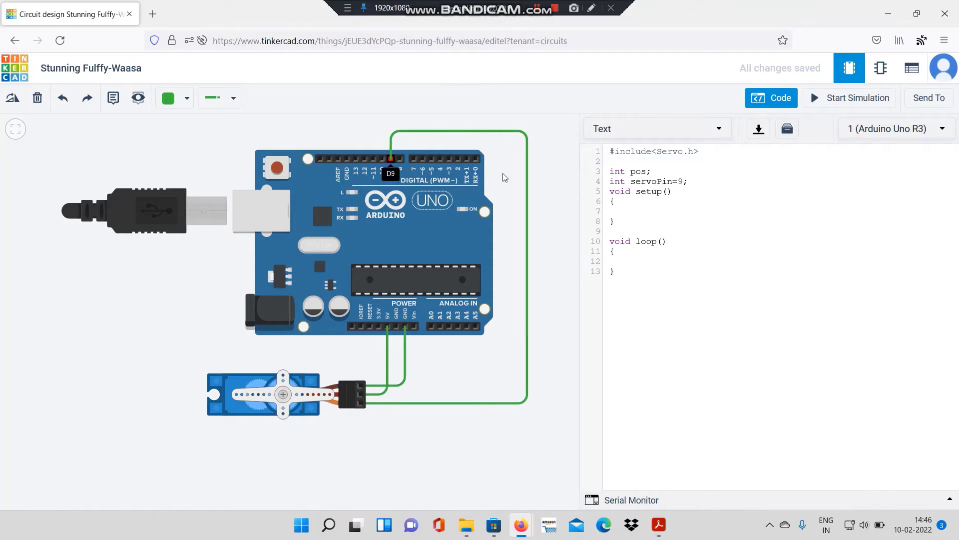
key(Return)
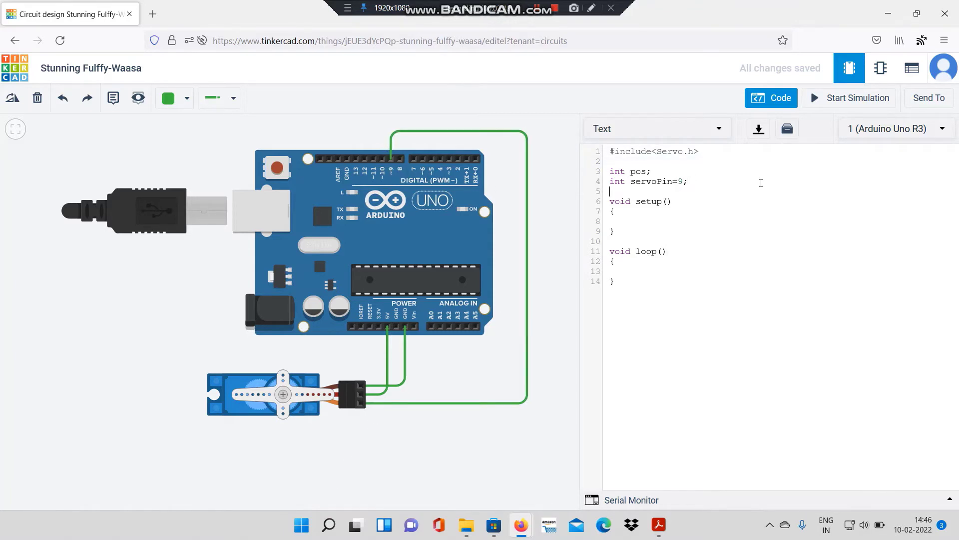
key(Return)
key(BackSpace)
key(Return)
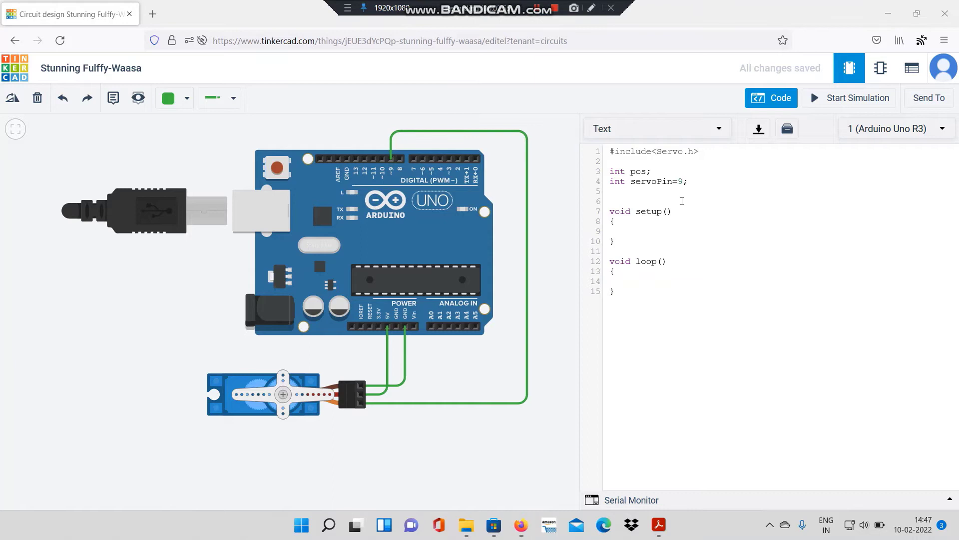
Step: Declare int servoDelay=100; and Servo myPointer;
click(624, 193)
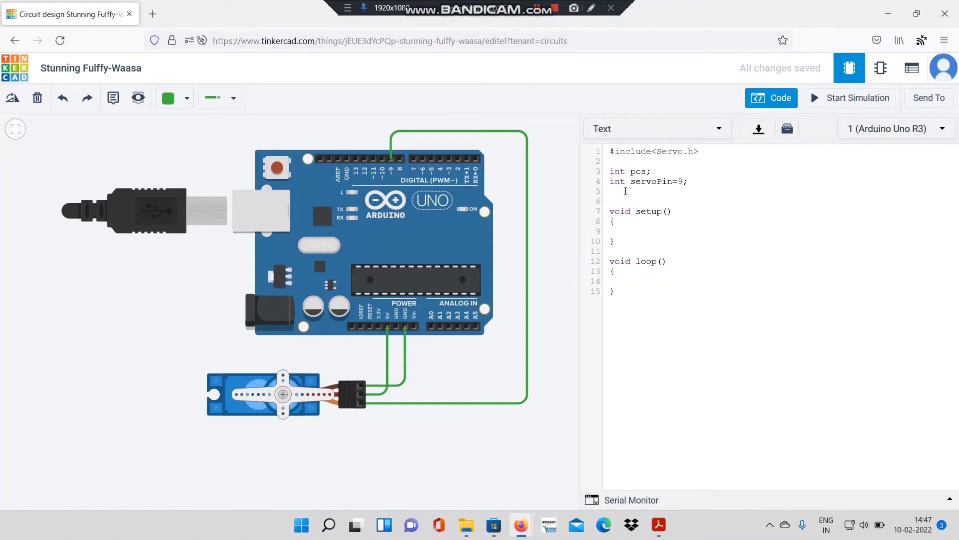
text(int s)
text(ervoD)
text(elay()
text(100)
key(BackSpace)
key(BackSpace)
key(BackSpace)
text(=1)
text(00)
key(Return)
key(Return)
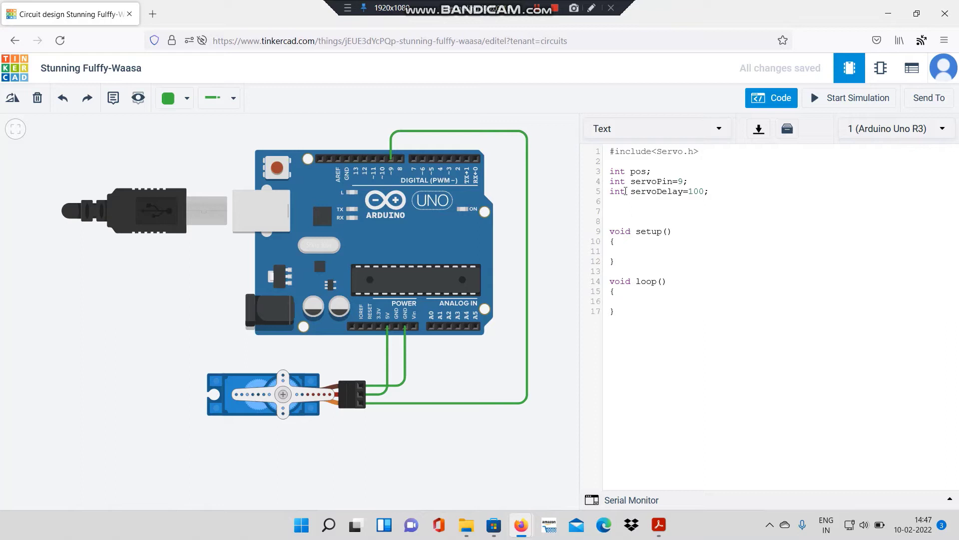
text(ervo )
text(myPo)
text(inte)
text(r;)
key(Return)
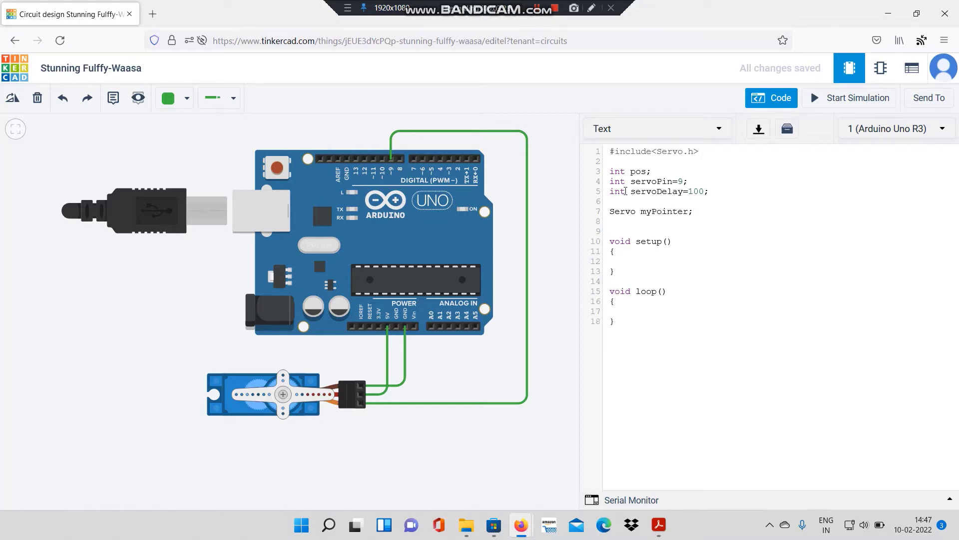
Step: Add Serial.begin(9600) inside setup()
click(612, 272)
key(Left)
key(Return)
click(603, 261)
text(Serila)
key(BackSpace)
key(BackSpace)
text(a)
text(l.b)
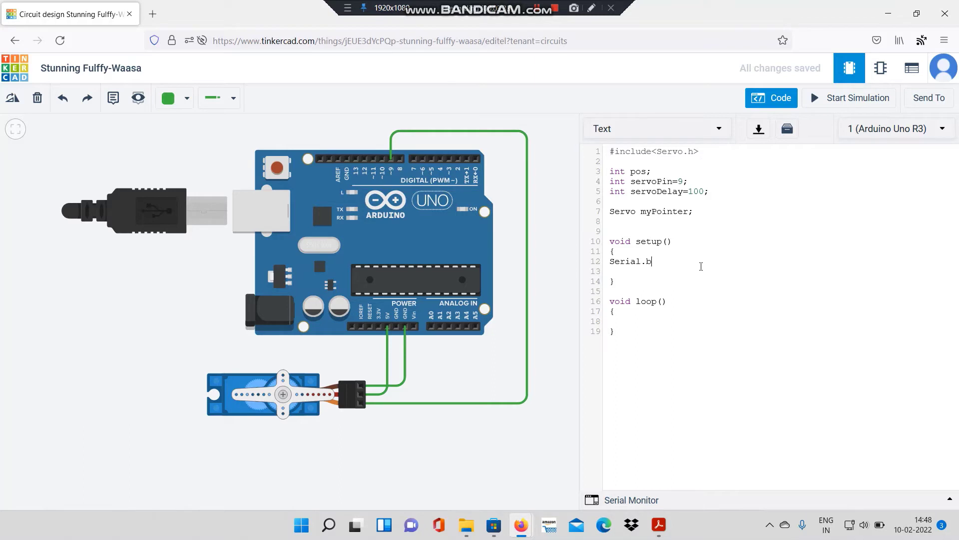
text(egin()
text(960)
text(0)
key(Return)
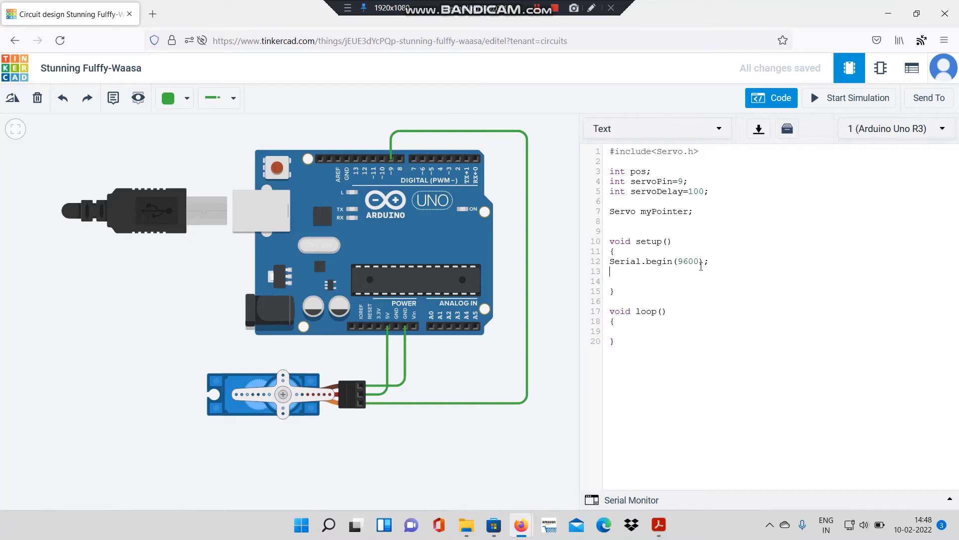
Step: Add myPointer.attach(servoPin); below it and fix the line indentation
text(m)
text(ypoi)
key(BackSpace)
key(BackSpace)
key(BackSpace)
text(Po)
text(inter.)
text(attach)
text((Ser)
text(voPin)
text();)
key(Delete)
text(s)
click(611, 272)
click(607, 260)
key(Return)
key(Tab)
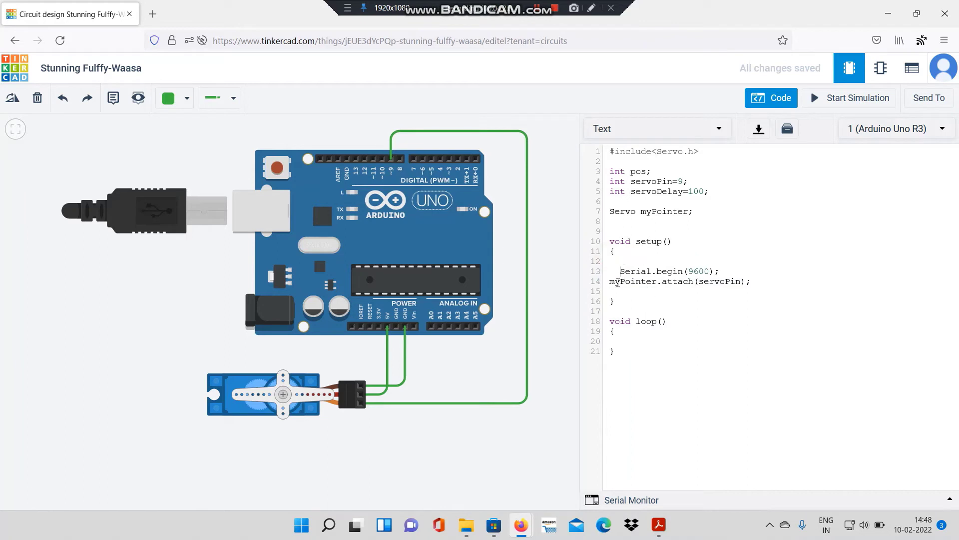
key(BackSpace)
Step: Write for(pos=0;pos<=180;pos=pos+5) in loop() with a 'current position' print inside
click(612, 351)
key(Return)
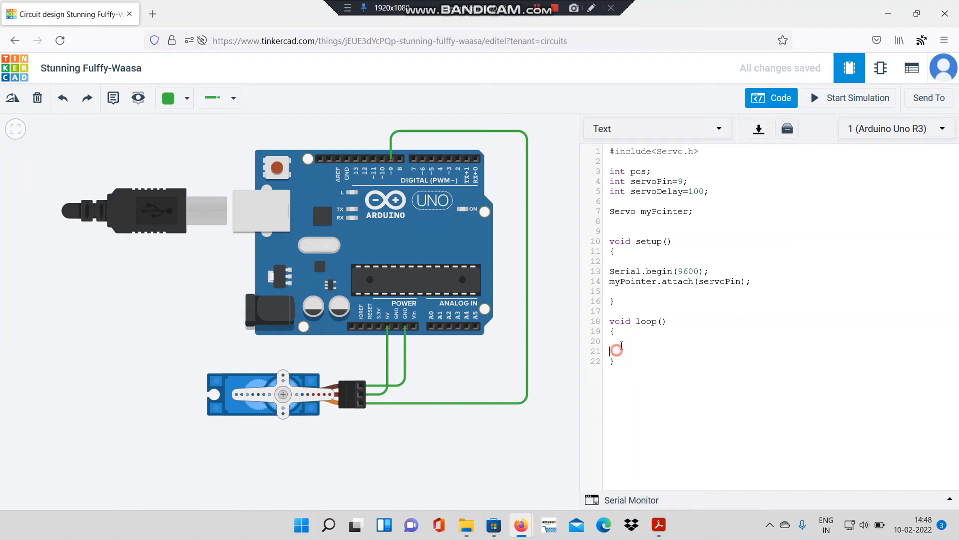
click(613, 341)
text(for)
text(()
text(pos)
text(=0)
text(;po)
text(s<)
text(=1)
text(80;)
text(pos)
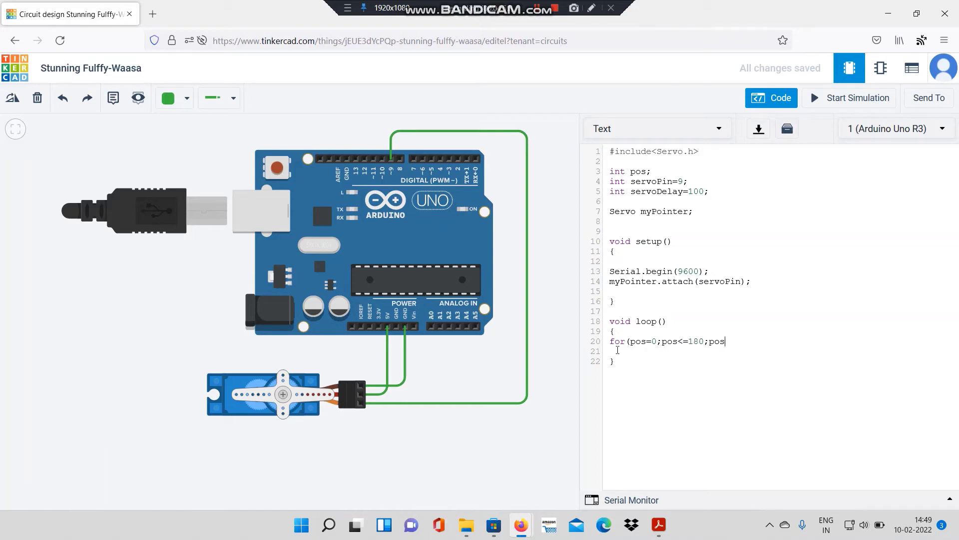
text(=po)
text(s+)
text(5) )
text({)
text(})
text(Se)
text(rial.)
text(print)
text(()
text("")
text(;)
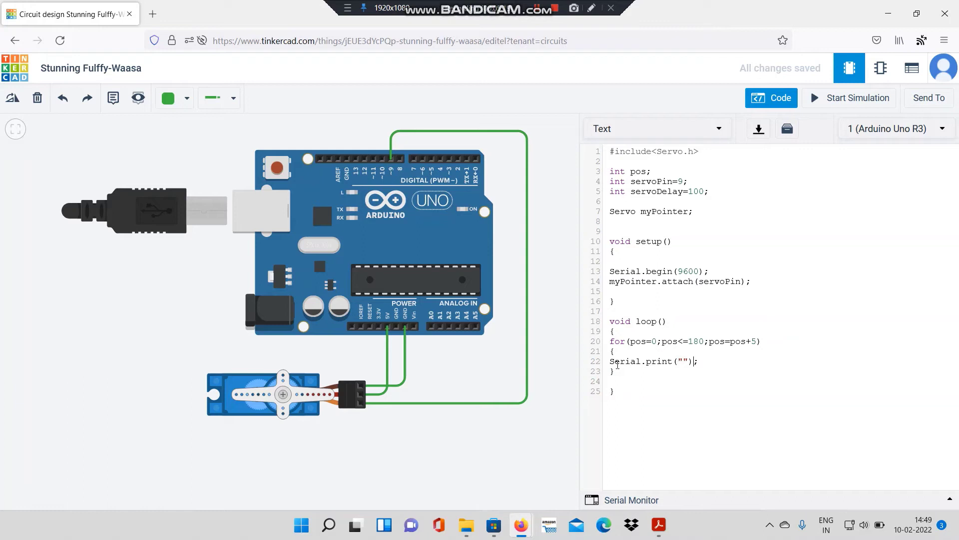
text(curre)
text(nt )
text(pos)
text(ition)
text(:)
Step: Add Serial.println(pos); after the label print and indent the print line
key(End)
text(Serial)
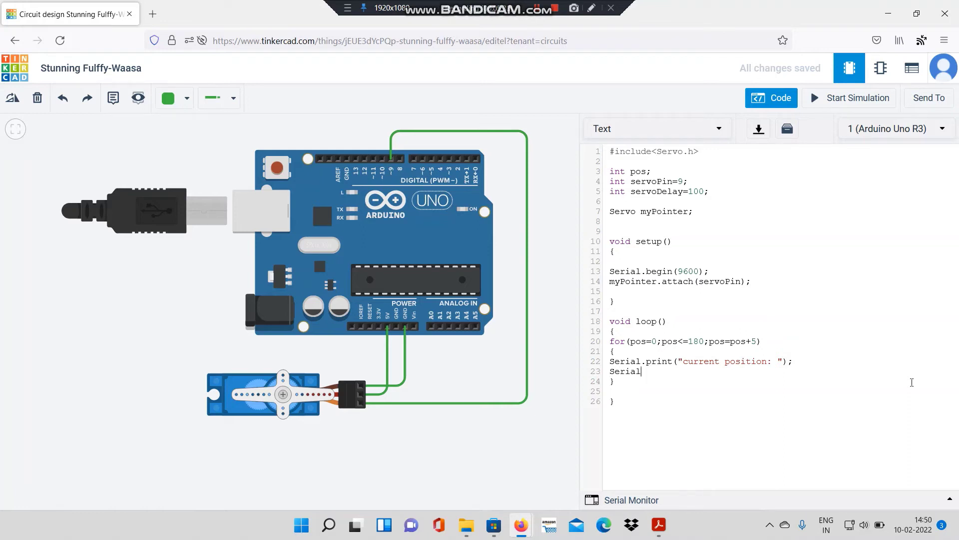
text(.print)
text(()
text(p)
key(BackSpace)
key(BackSpace)
key(BackSpace)
text(t)
text(ln)
text((pos))
text(;)
click(611, 360)
key(Return)
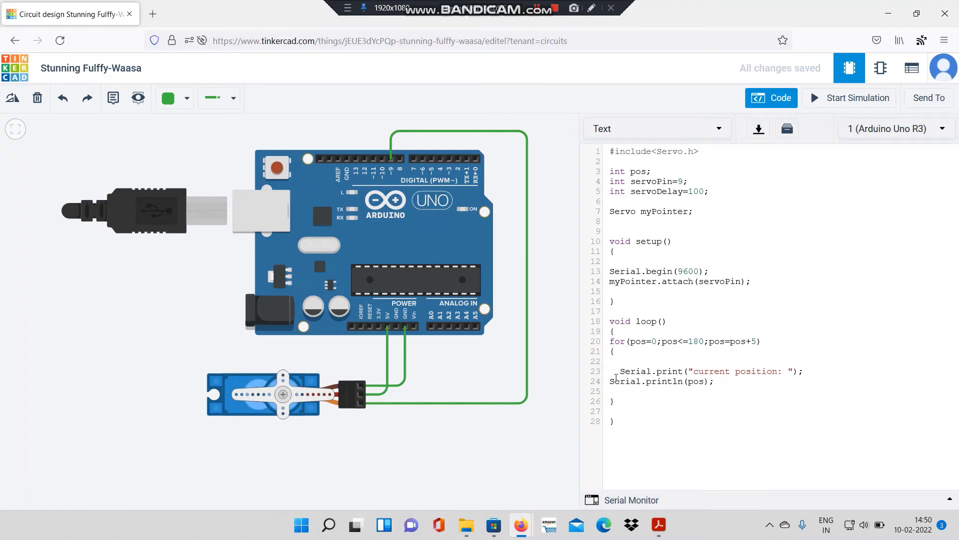
key(BackSpace)
key(BackSpace)
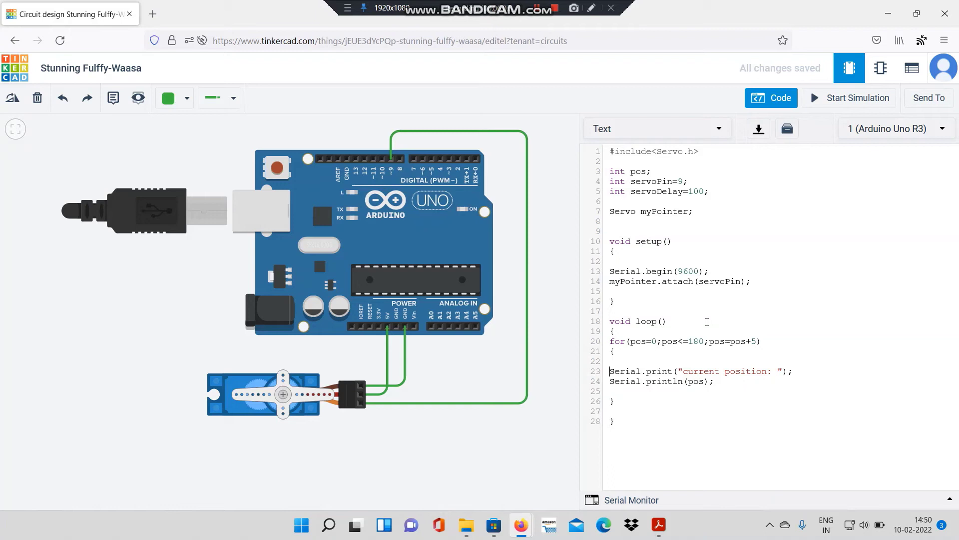
Step: Add myPointer.write(pos); below the position printout
click(715, 381)
key(Return)
key(Return)
text(m)
text(yPoint)
text(er.wri)
text(te)
text((pos)
text();)
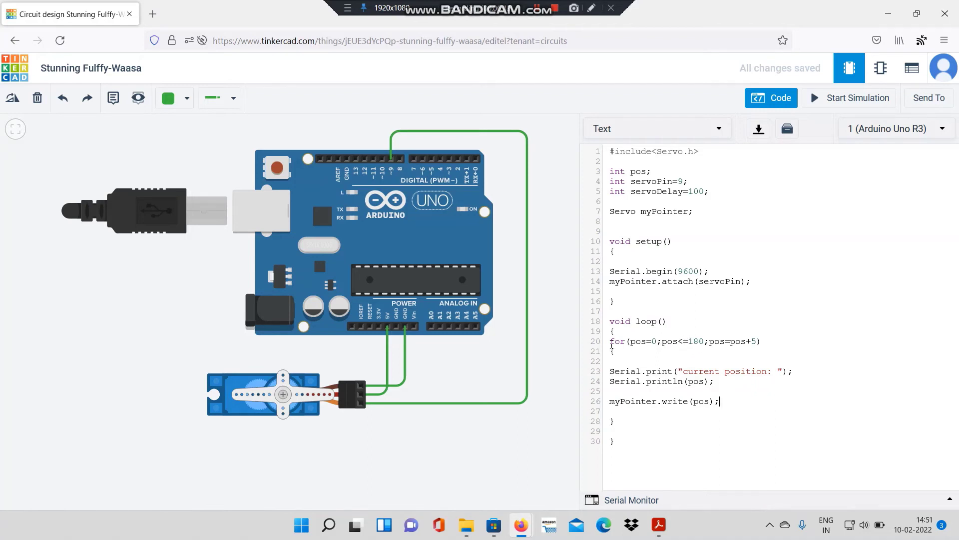
Step: Indent the upward for loop and paste a copy below it
drag(610, 342, 724, 428)
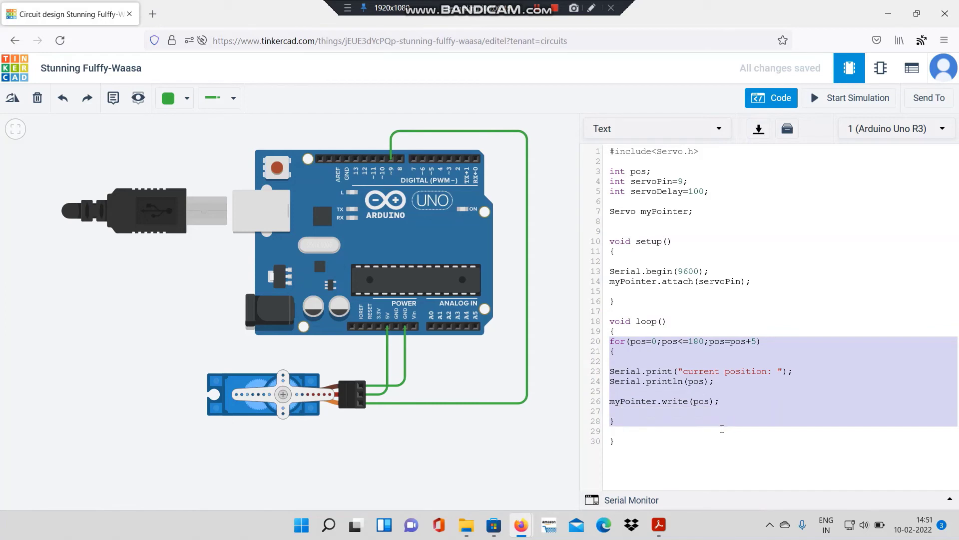
key(Tab)
key(Tab)
key(Tab)
key(Tab)
click(686, 427)
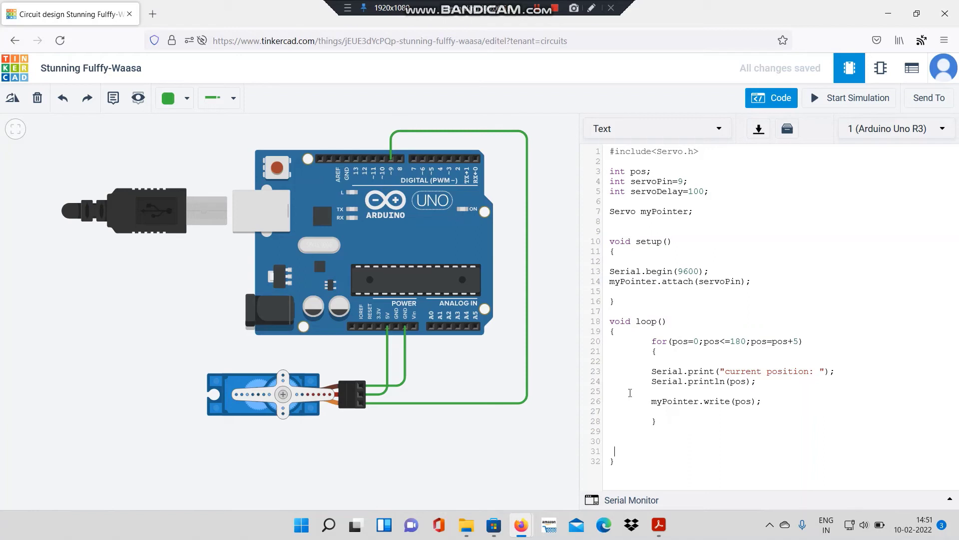
drag(649, 342, 677, 420)
key(ctrl+c)
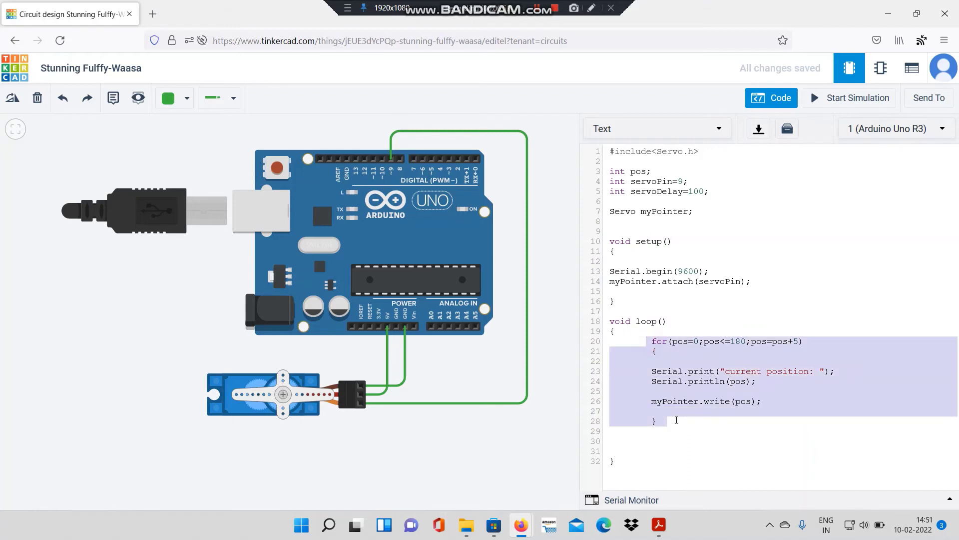
click(631, 442)
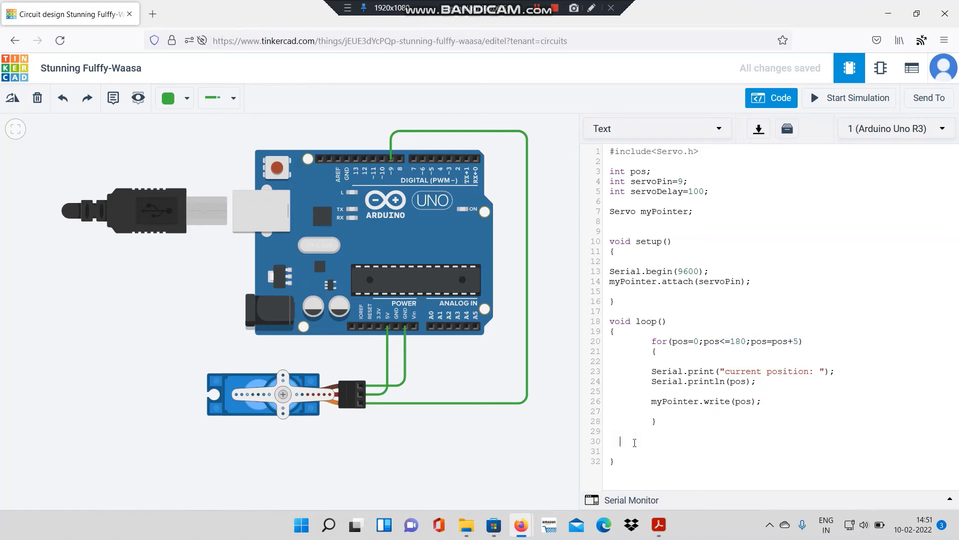
key(ctrl+v)
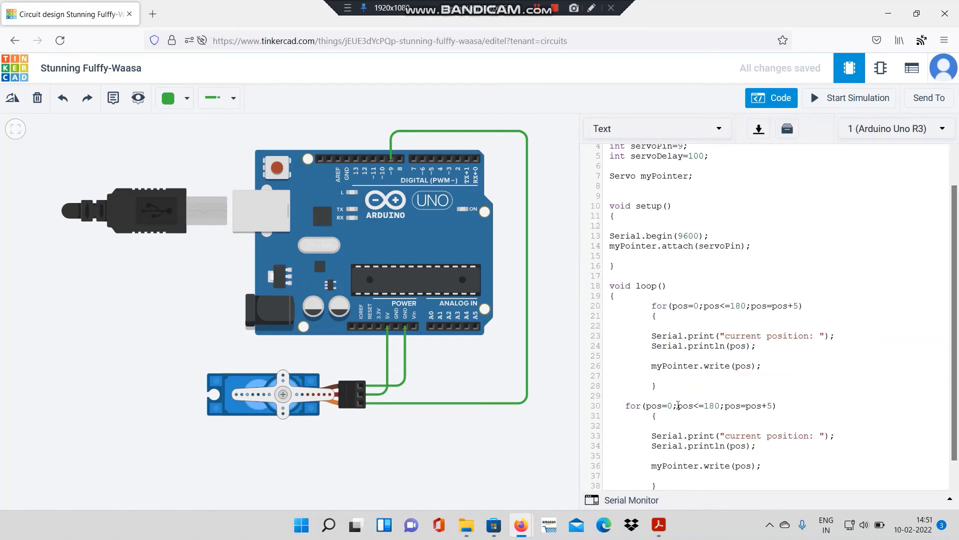
Step: Edit the copy to for(pos=180;pos>=0;pos=pos-5) and indent it to match
click(675, 404)
key(BackSpace)
text(180)
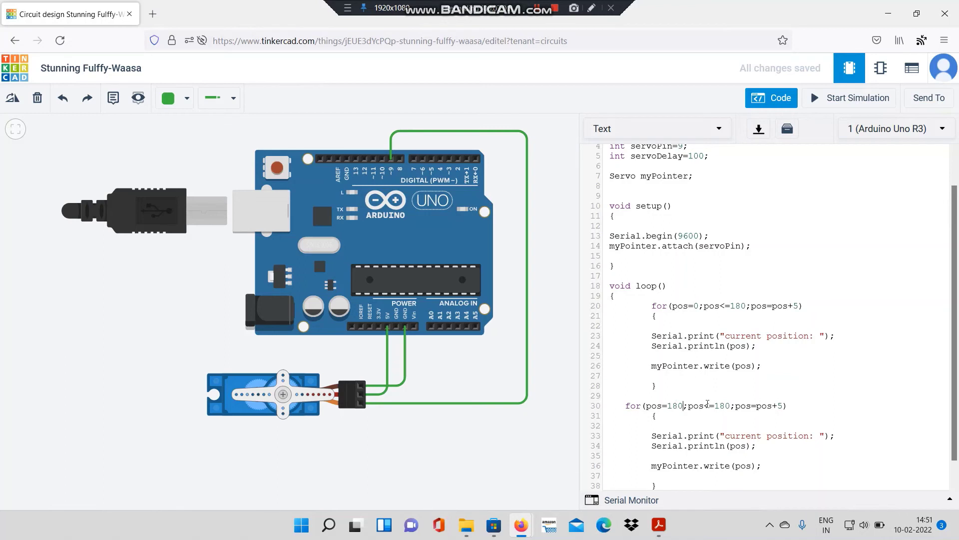
click(706, 405)
key(Delete)
text(>)
click(729, 405)
key(BackSpace)
key(BackSpace)
key(BackSpace)
text(0)
click(768, 406)
click(626, 405)
key(Tab)
key(Tab)
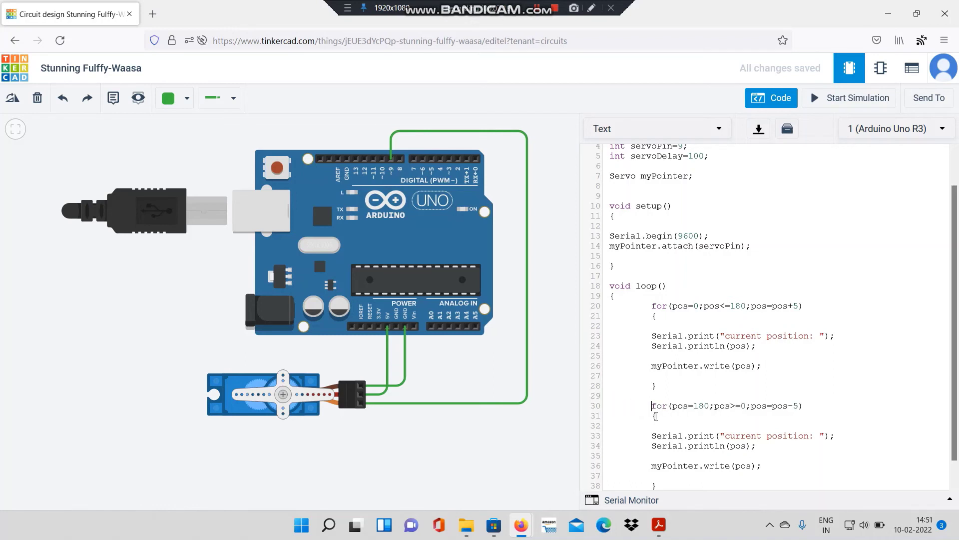
scroll(669, 415, down, 1)
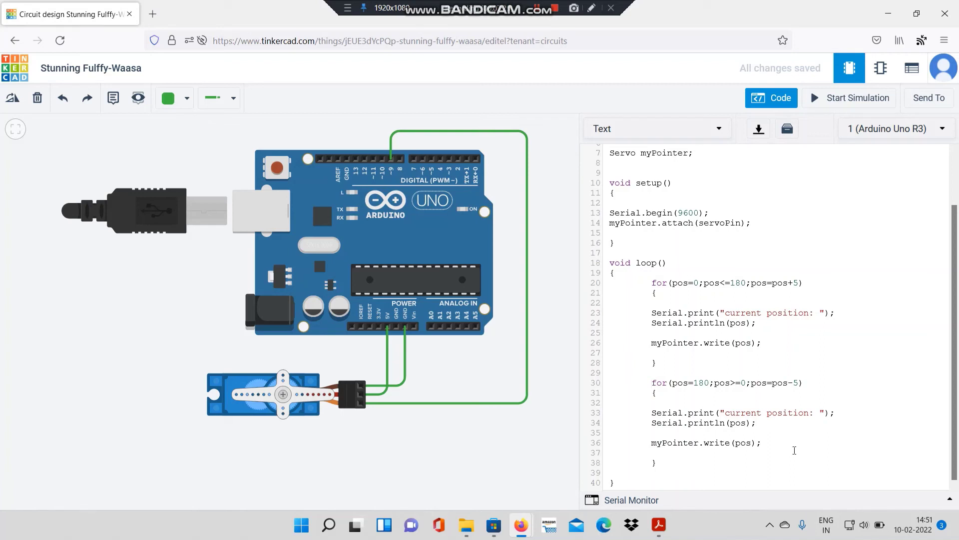
scroll(814, 415, up, 3)
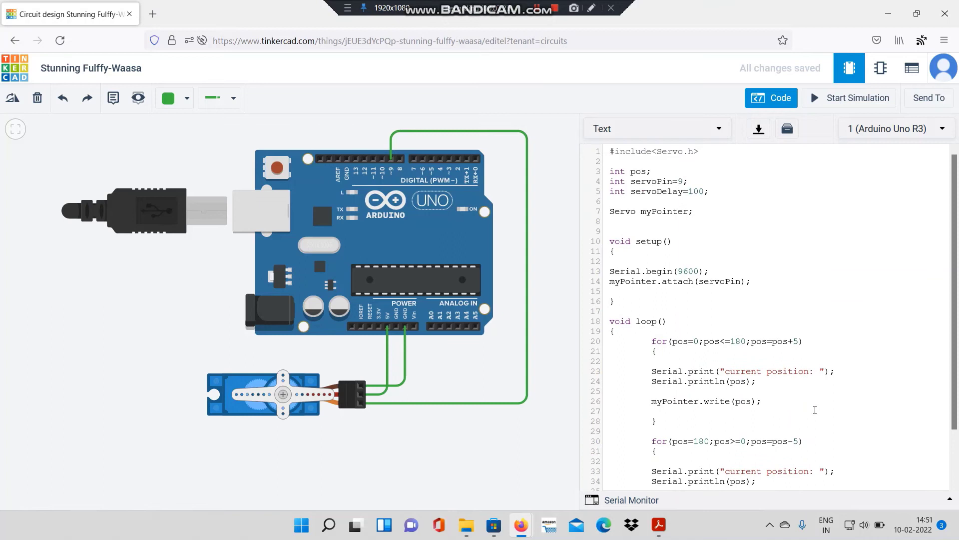
scroll(809, 380, down, 3)
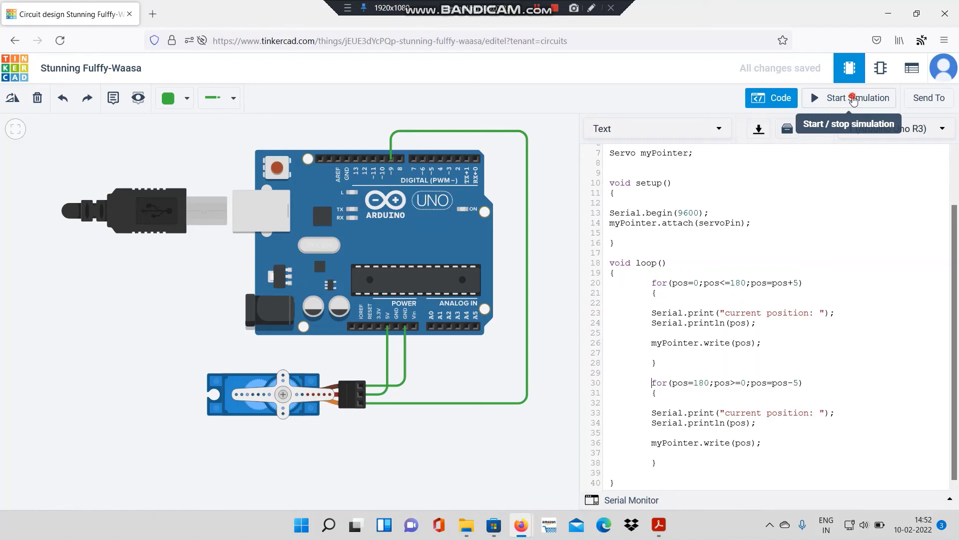
click(853, 100)
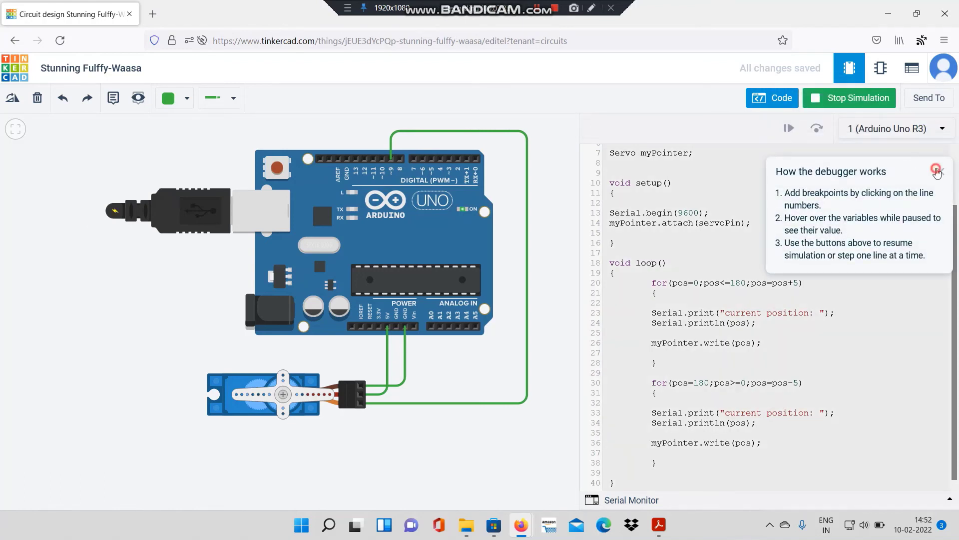
click(938, 173)
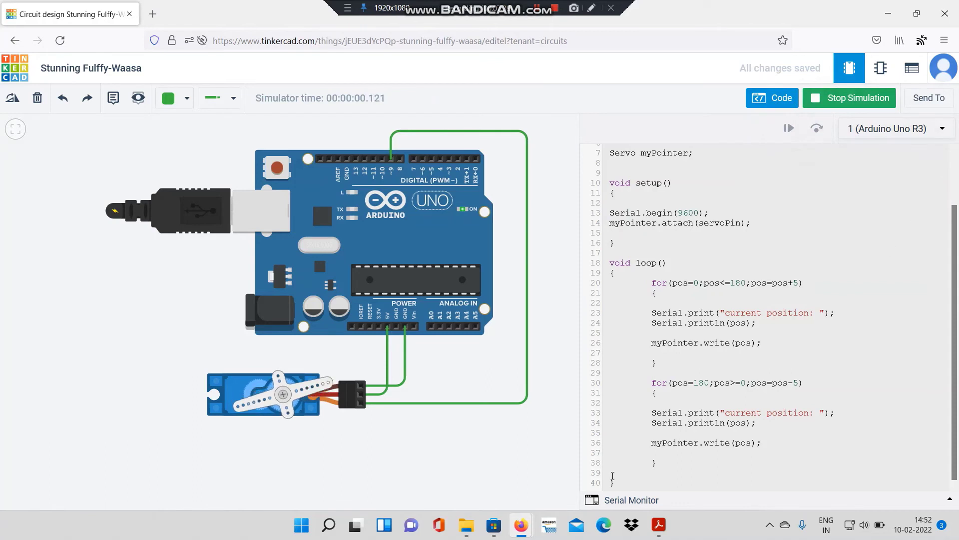
click(625, 500)
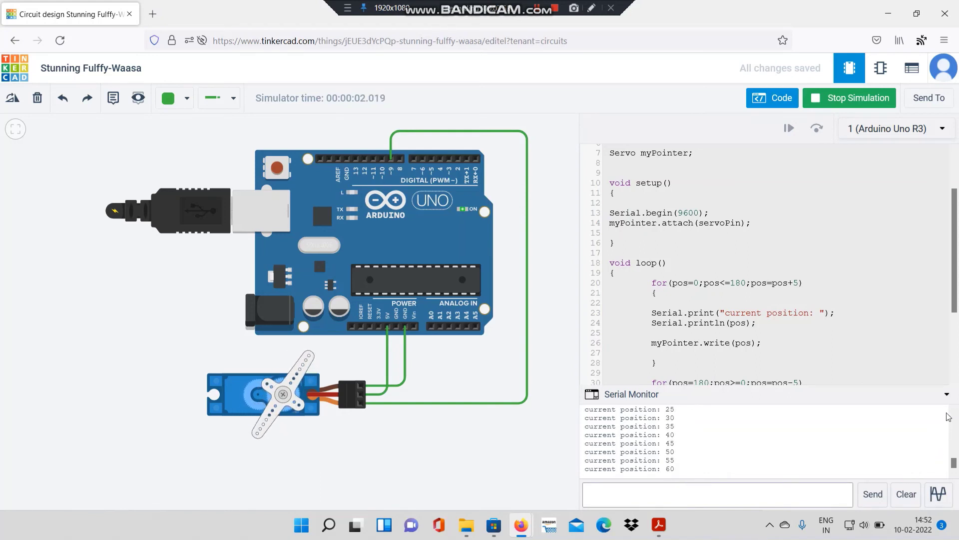
click(915, 368)
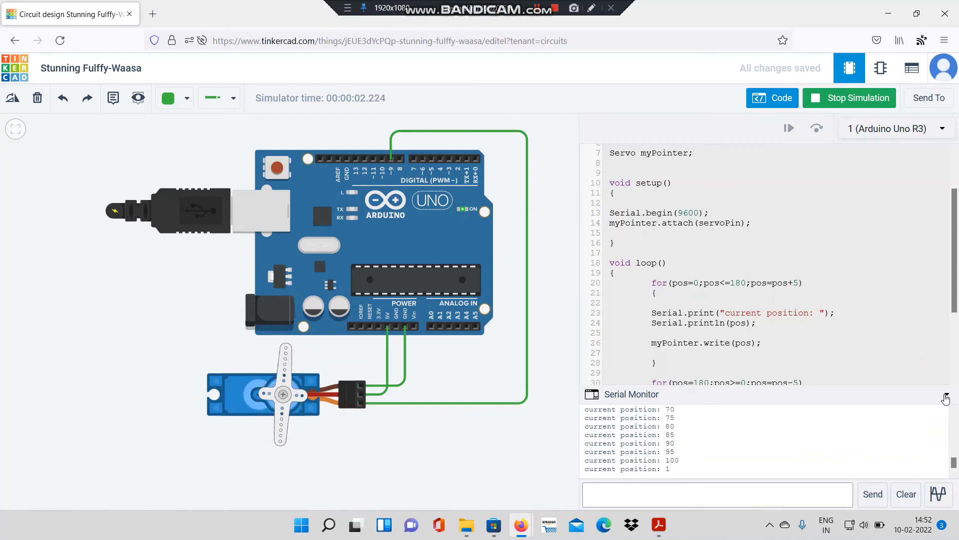
click(946, 394)
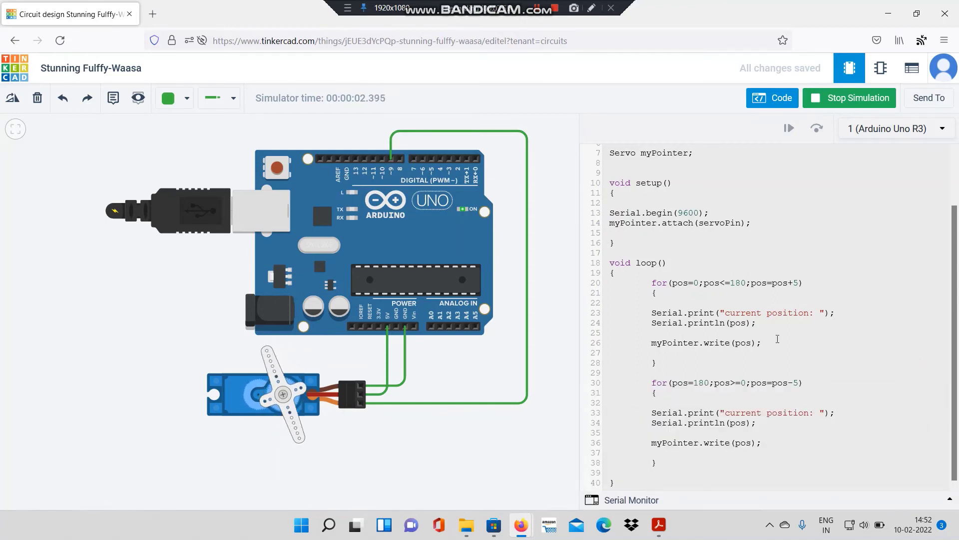
click(764, 344)
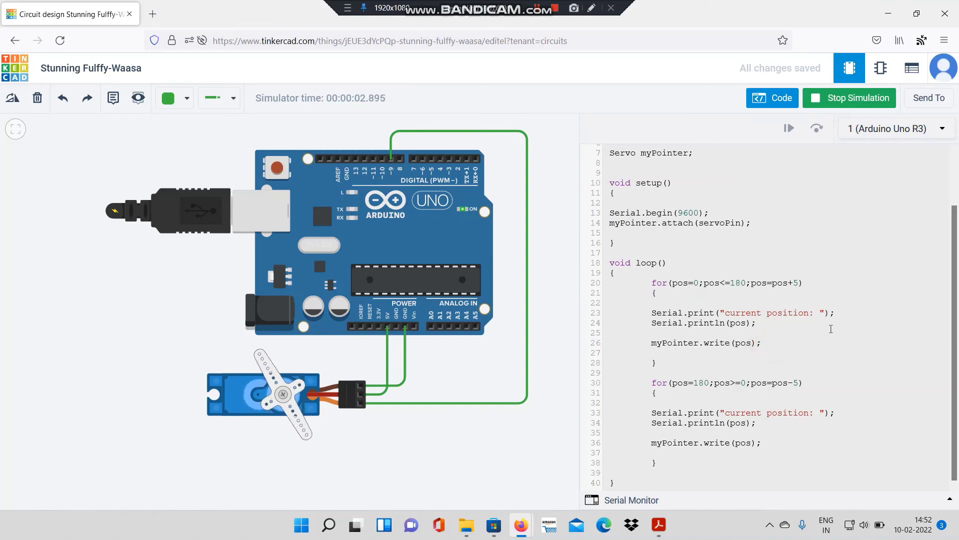
click(849, 98)
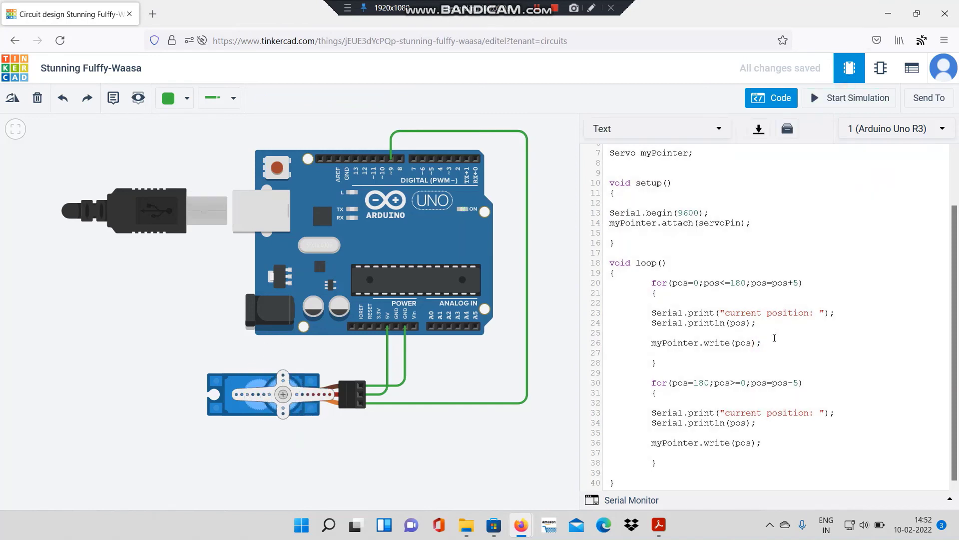
Step: Open new lines after myPointer.write(pos); in both the upward and downward loops
key(Return)
text(delay)
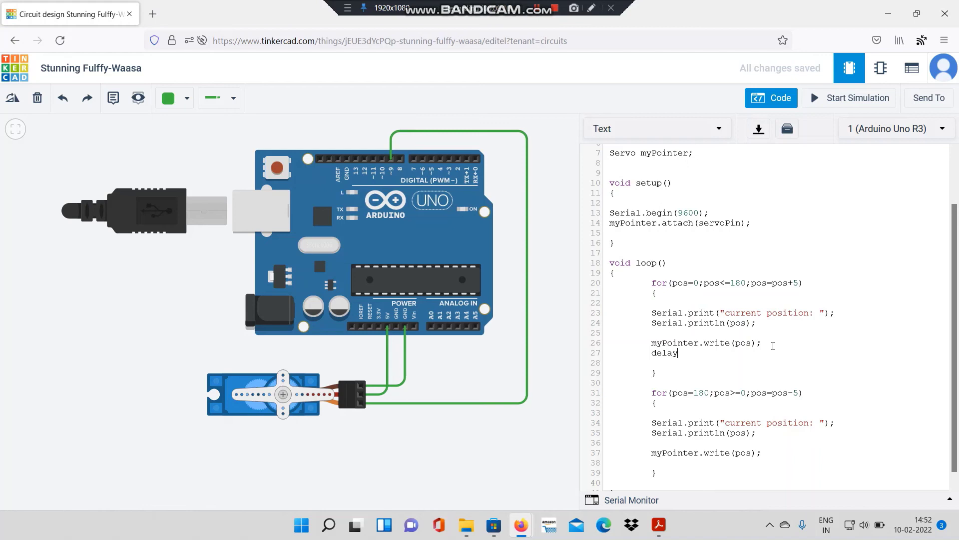
scroll(743, 334, up, 3)
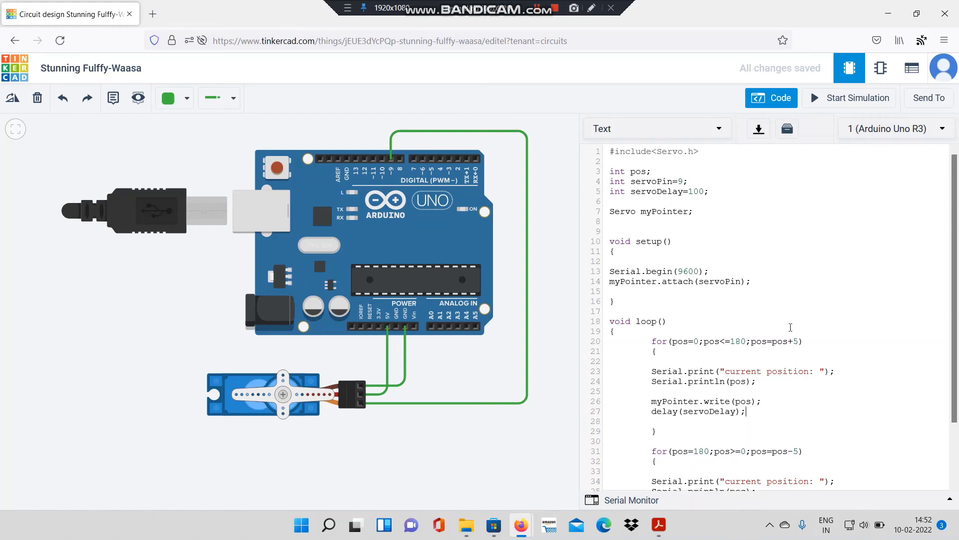
scroll(790, 328, down, 3)
click(764, 343)
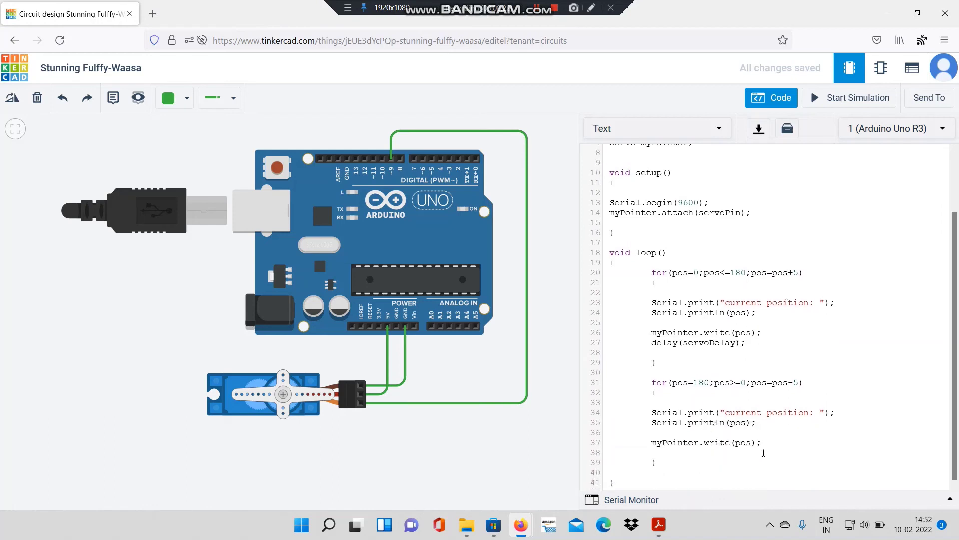
key(Return)
text(delay(servoDelay);)
Step: Restart the simulation and show the Serial Monitor to watch the servo position printout
click(846, 102)
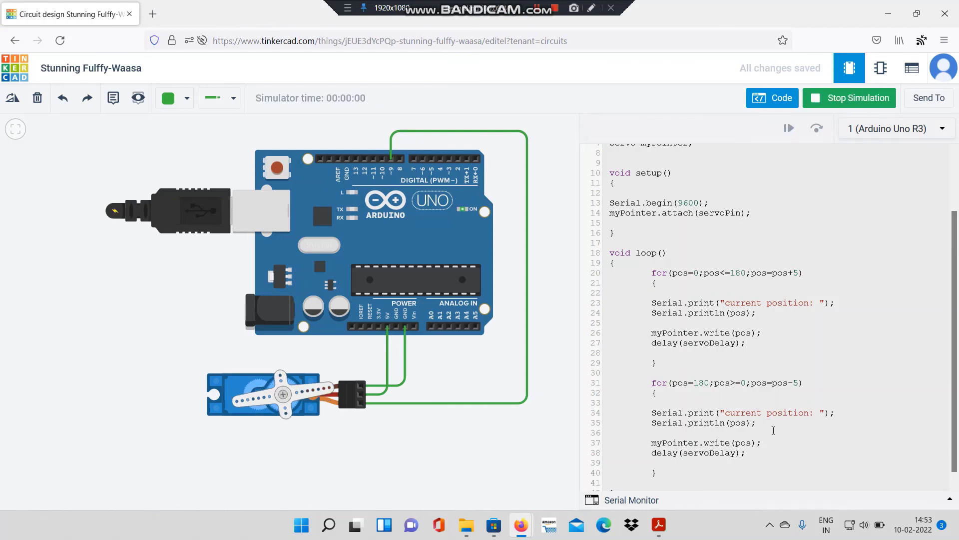
click(644, 501)
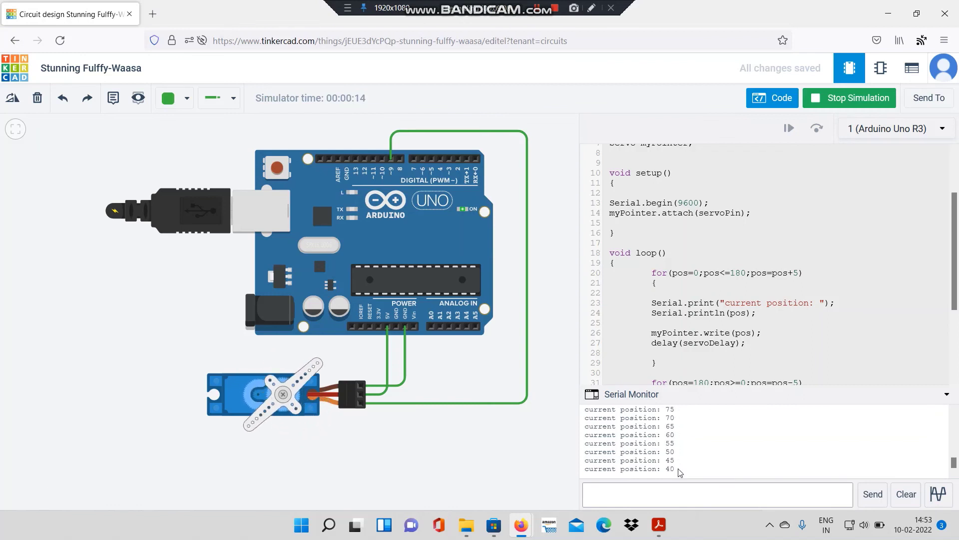
Step: Stop the running servo sweep simulation
click(849, 98)
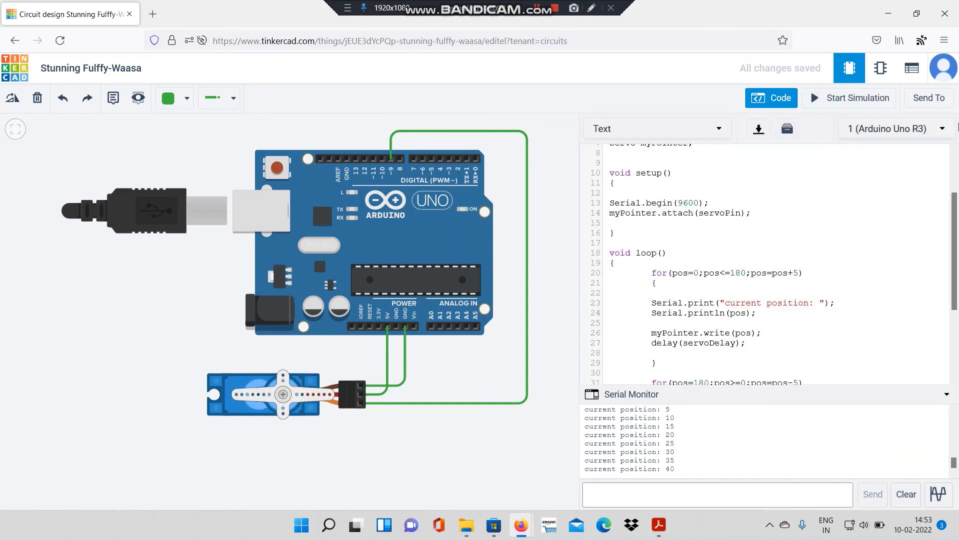